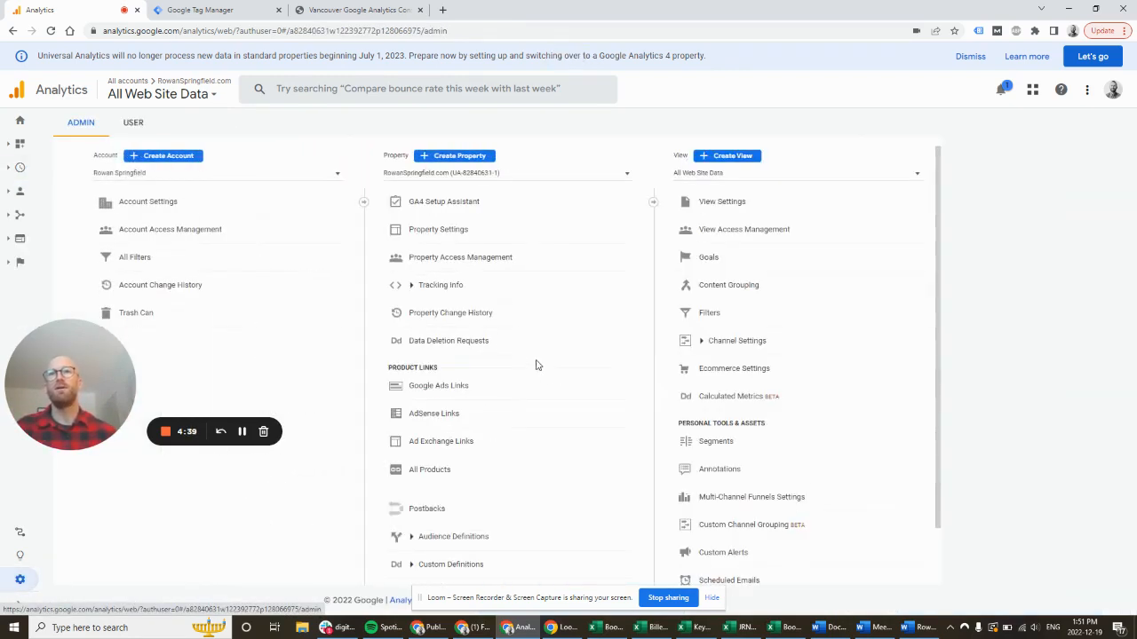
# - Create a new Google Analytics 4 property from the Universal Analytics property with the GA4 Setup Assistant
pyautogui.click(444, 202)
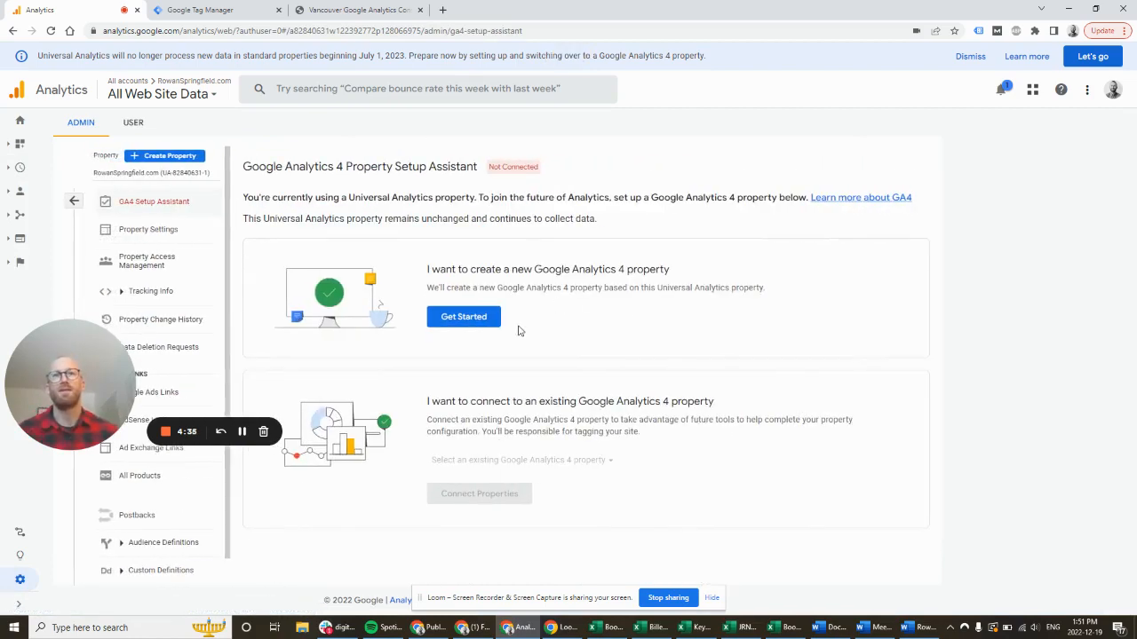
pyautogui.click(461, 320)
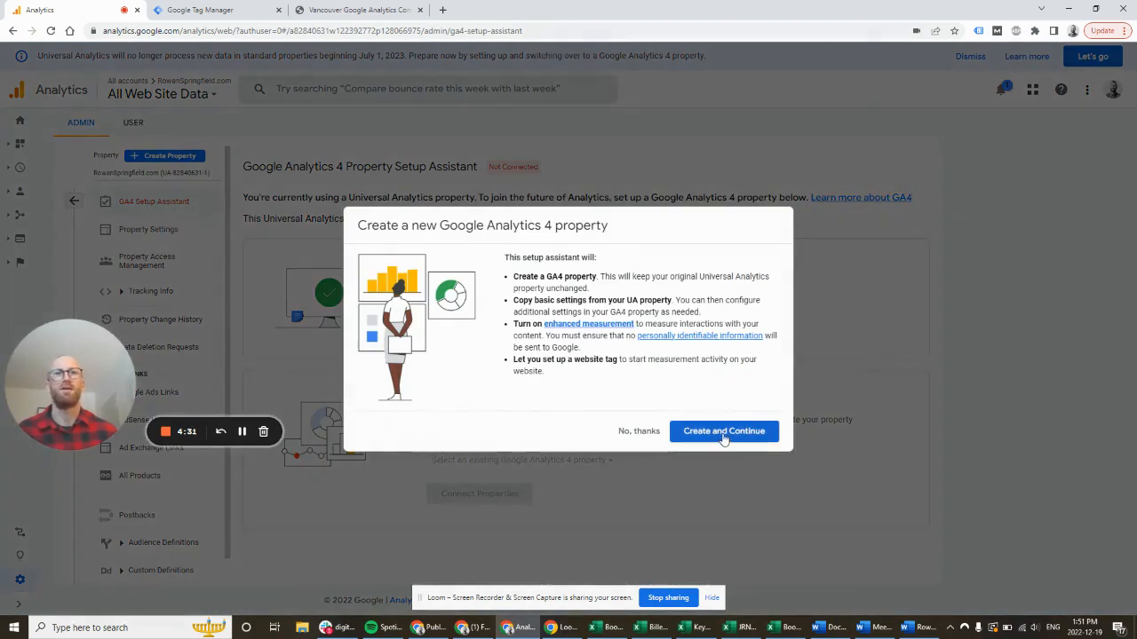
pyautogui.click(723, 435)
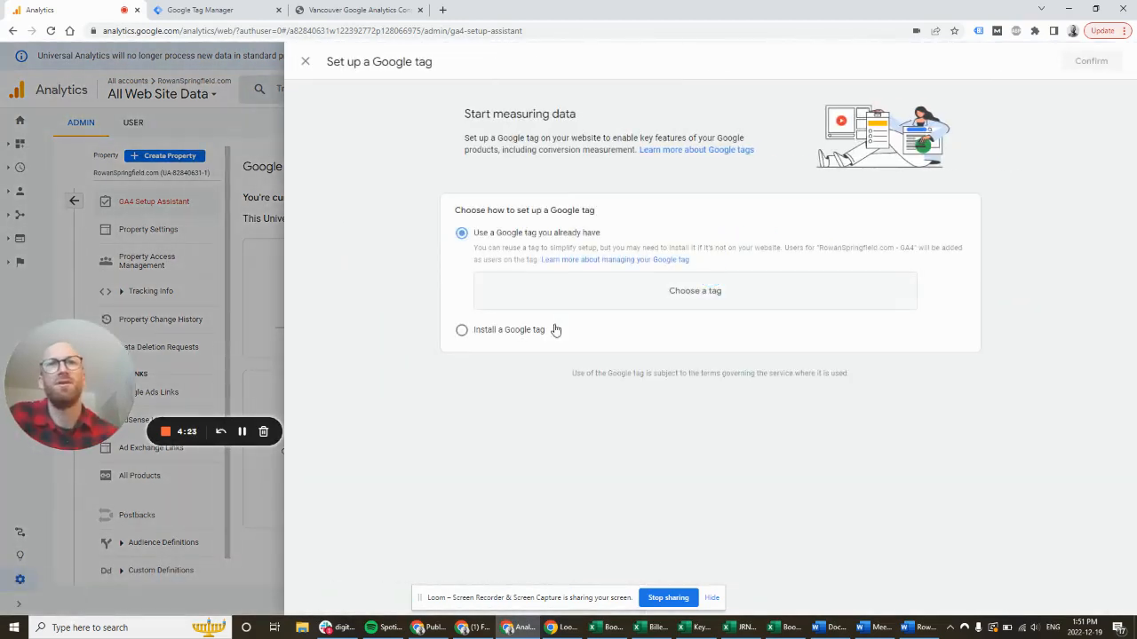
# - Choose to install a Google tag for the new property and complete the setup past the installation instructions
pyautogui.click(498, 333)
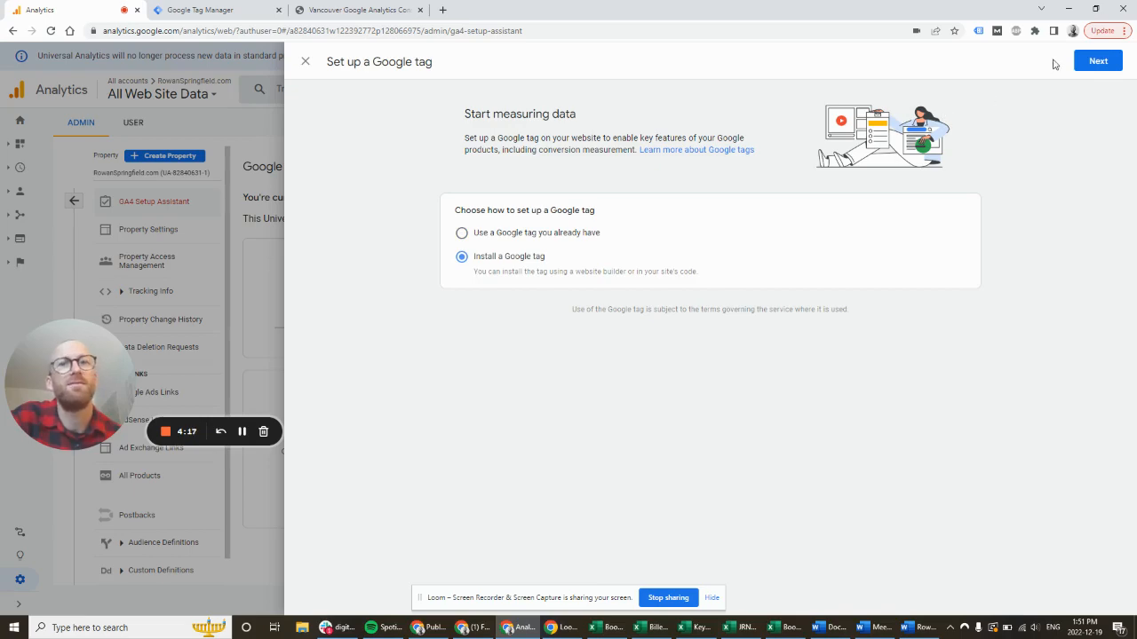
pyautogui.click(1084, 67)
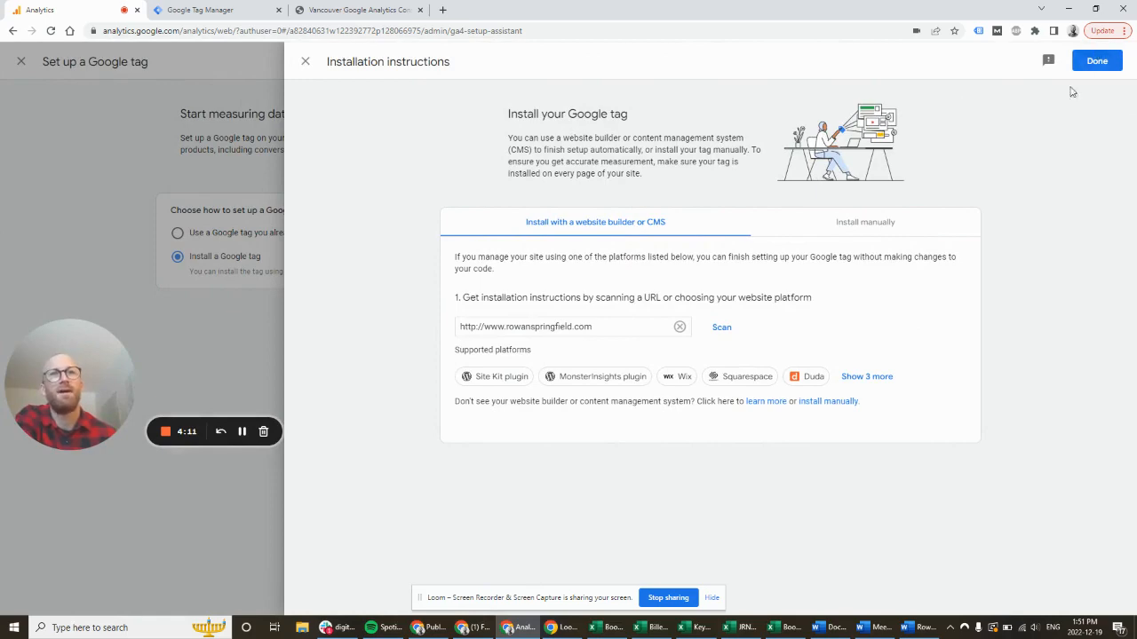
pyautogui.click(1097, 60)
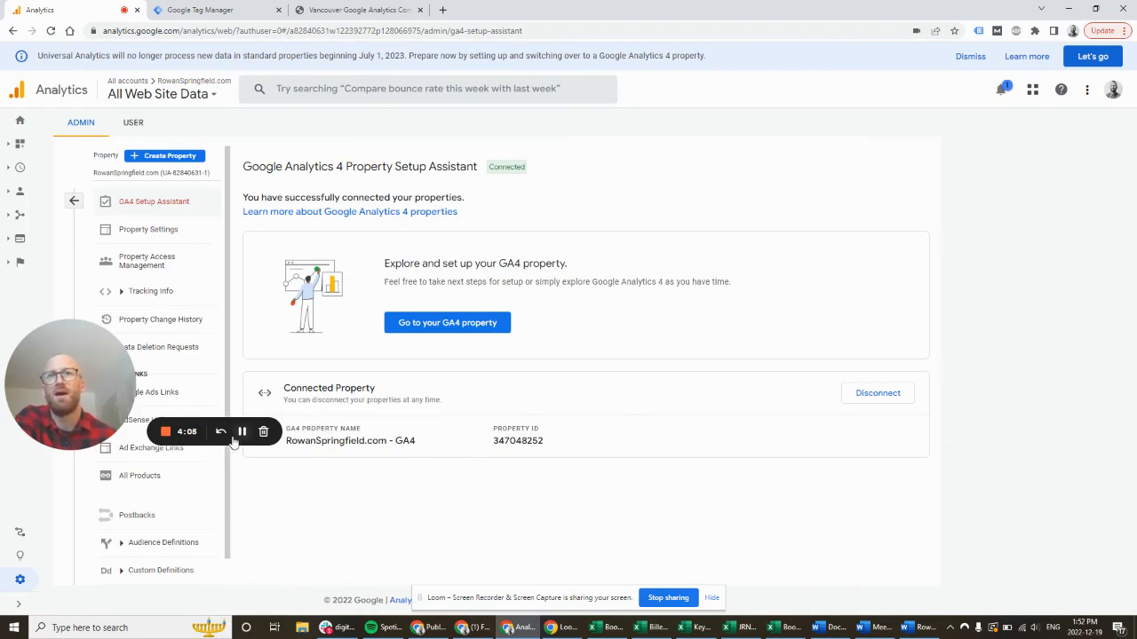
pyautogui.moveTo(97, 412); pyautogui.dragTo(96, 445)
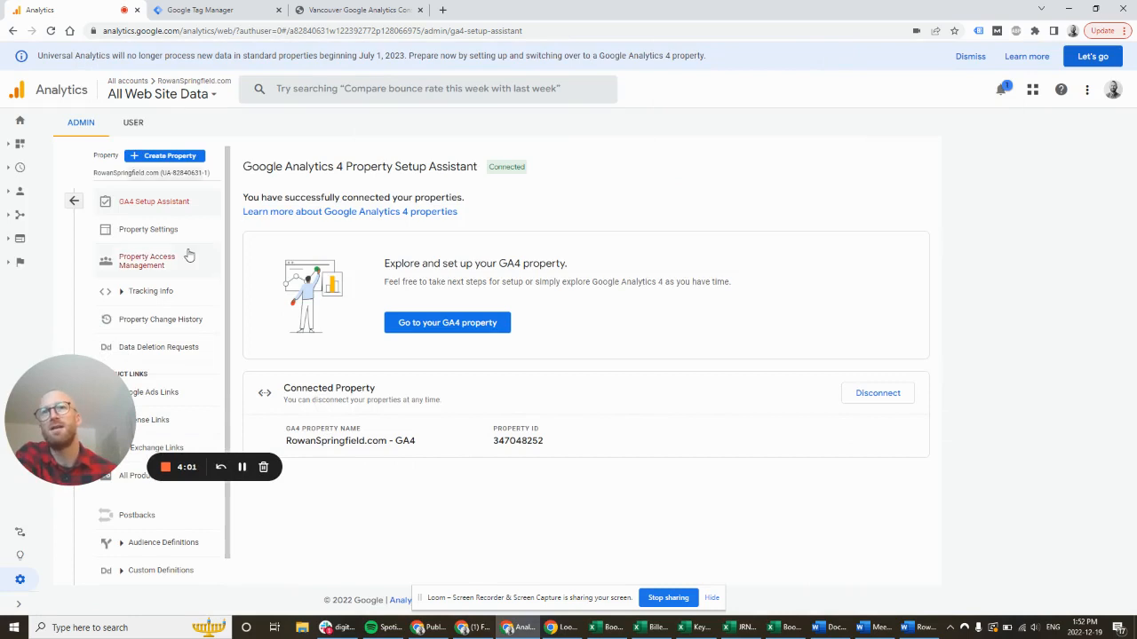
pyautogui.click(209, 96)
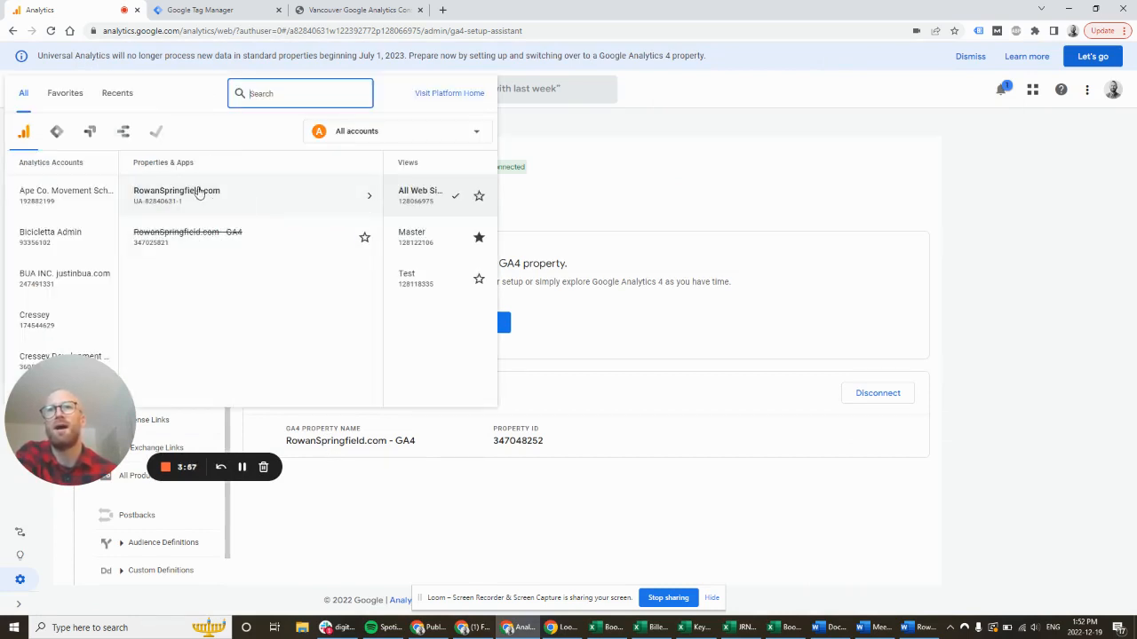
pyautogui.click(660, 182)
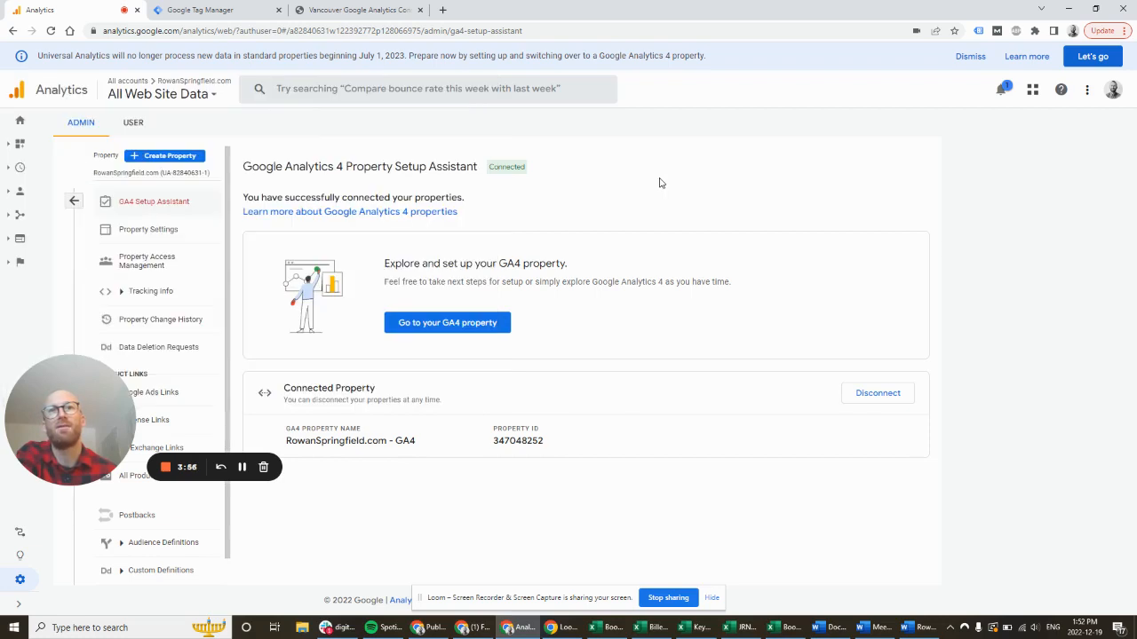
# - Go to the new GA4 property, dismiss the welcome tour, and open the details of its web data stream
pyautogui.click(447, 323)
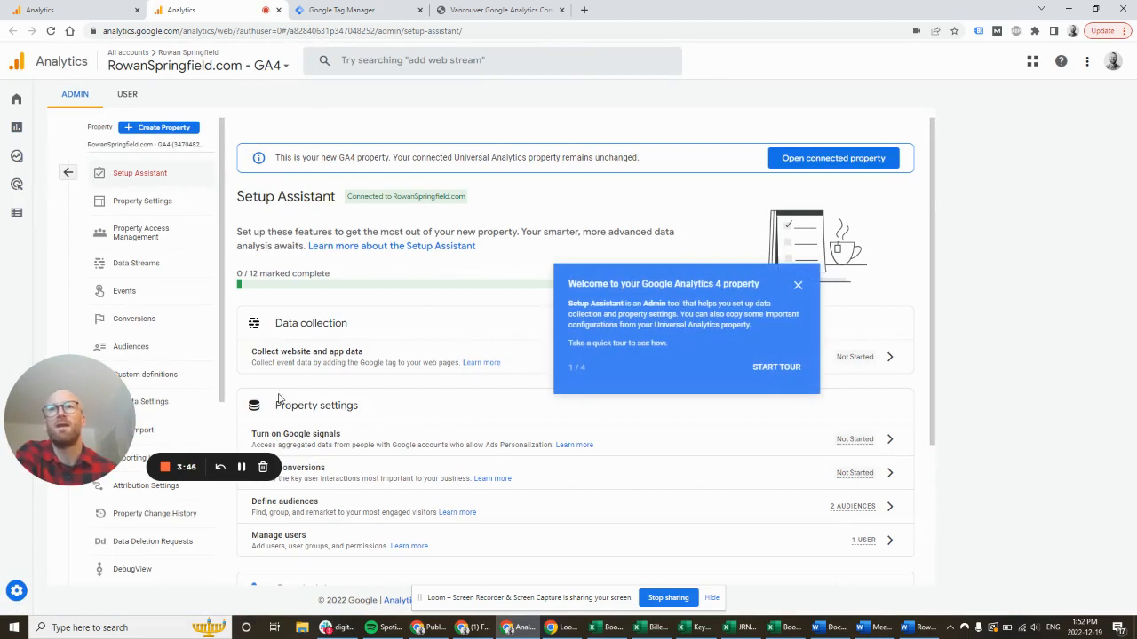
pyautogui.click(791, 284)
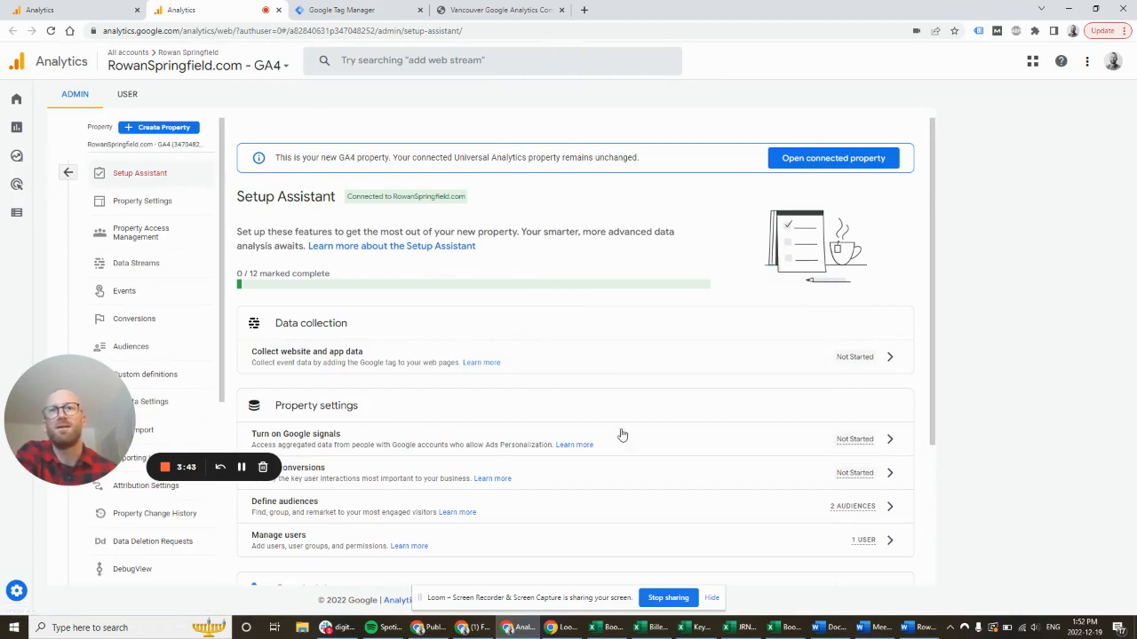
pyautogui.scroll(-1, 677, 350)
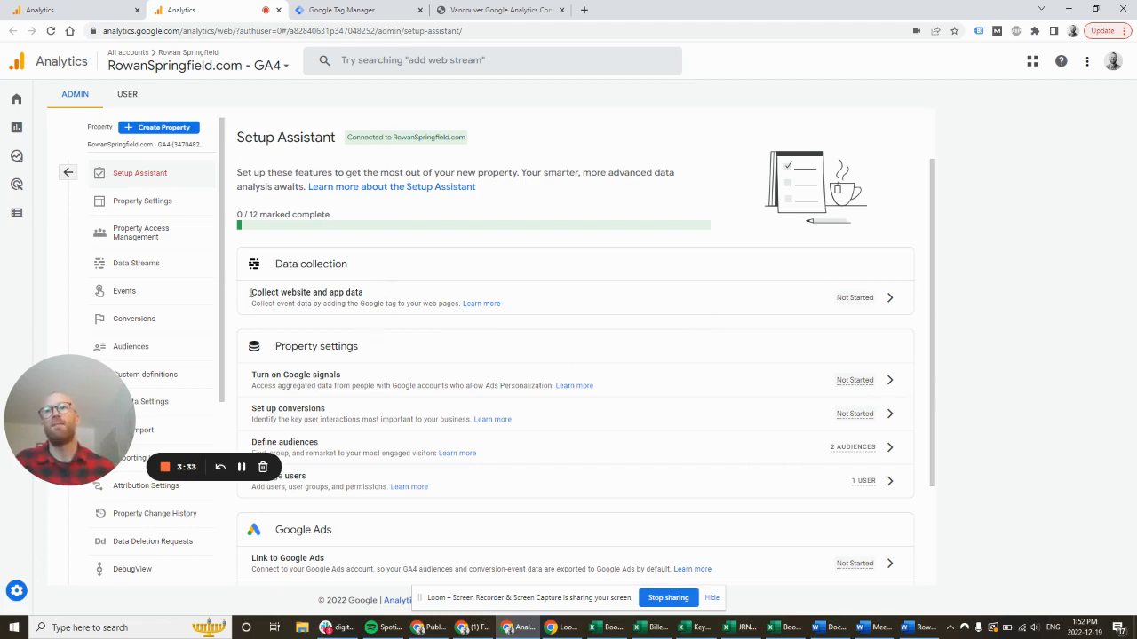
pyautogui.click(133, 265)
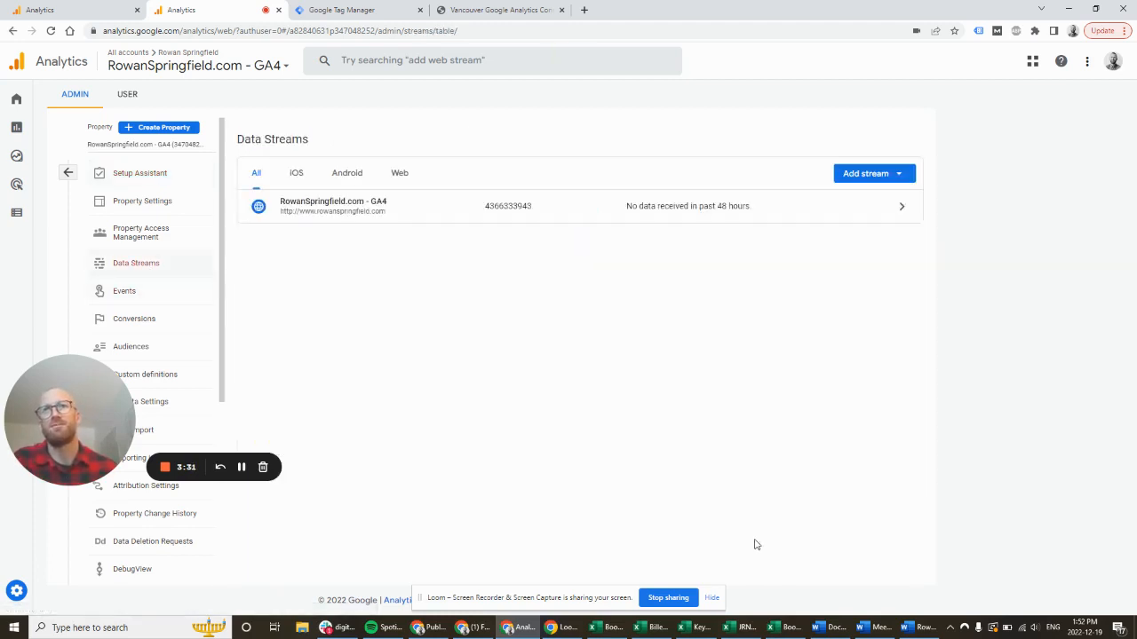
pyautogui.click(447, 209)
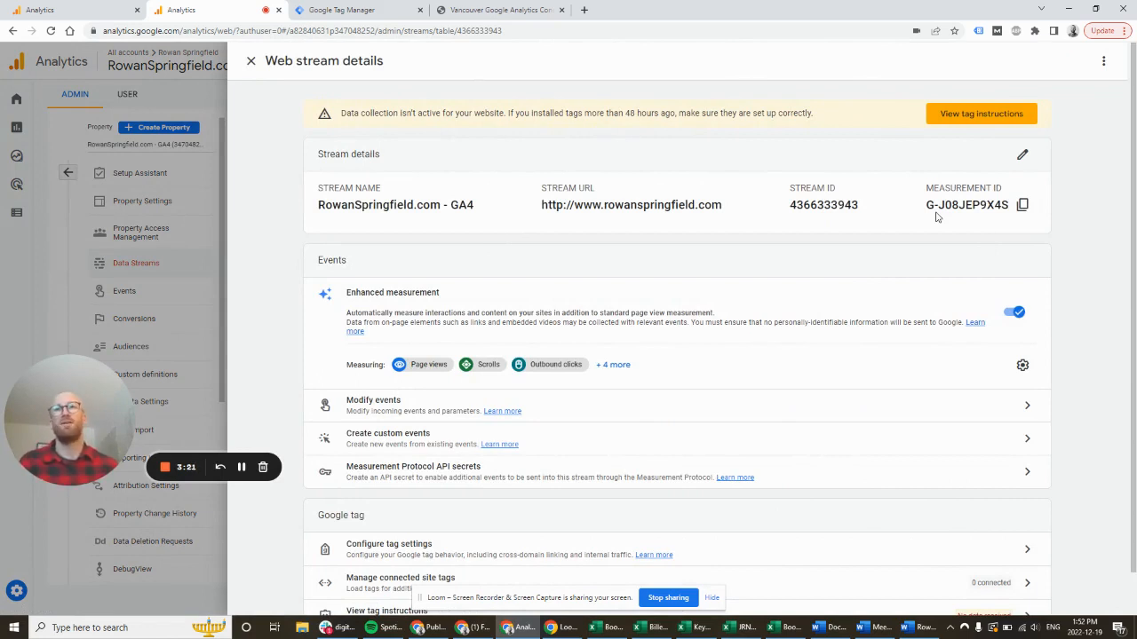
# - Switch to Google Tag Manager and create a "GA4 - Pageview" tag of type Google Analytics: GA4 Configuration
pyautogui.click(371, 16)
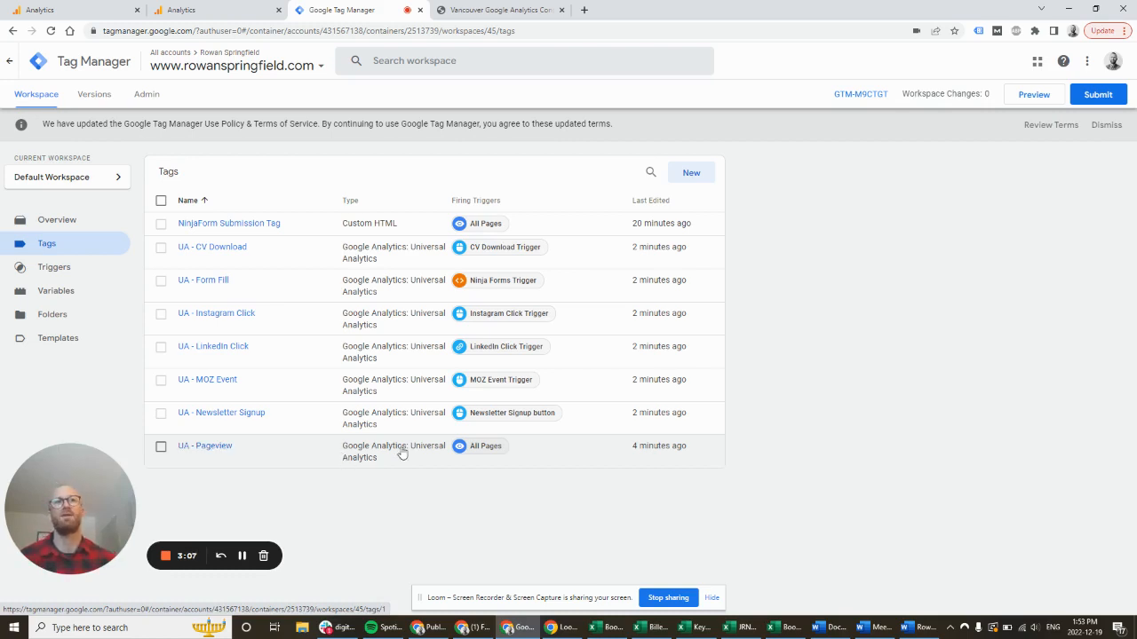
pyautogui.click(693, 174)
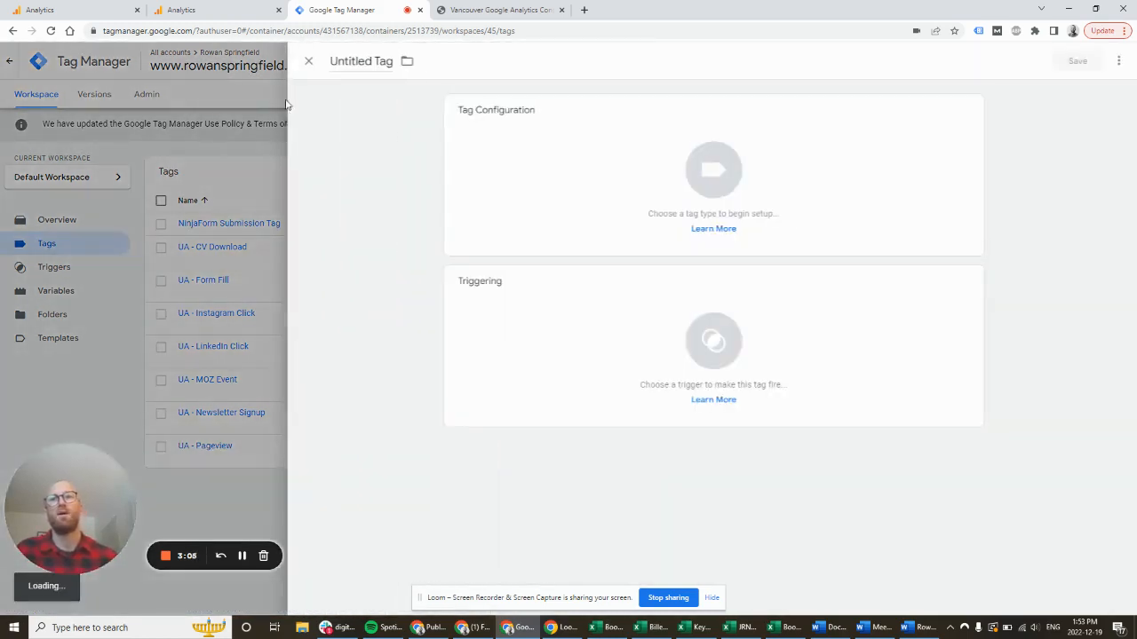
pyautogui.click(347, 59)
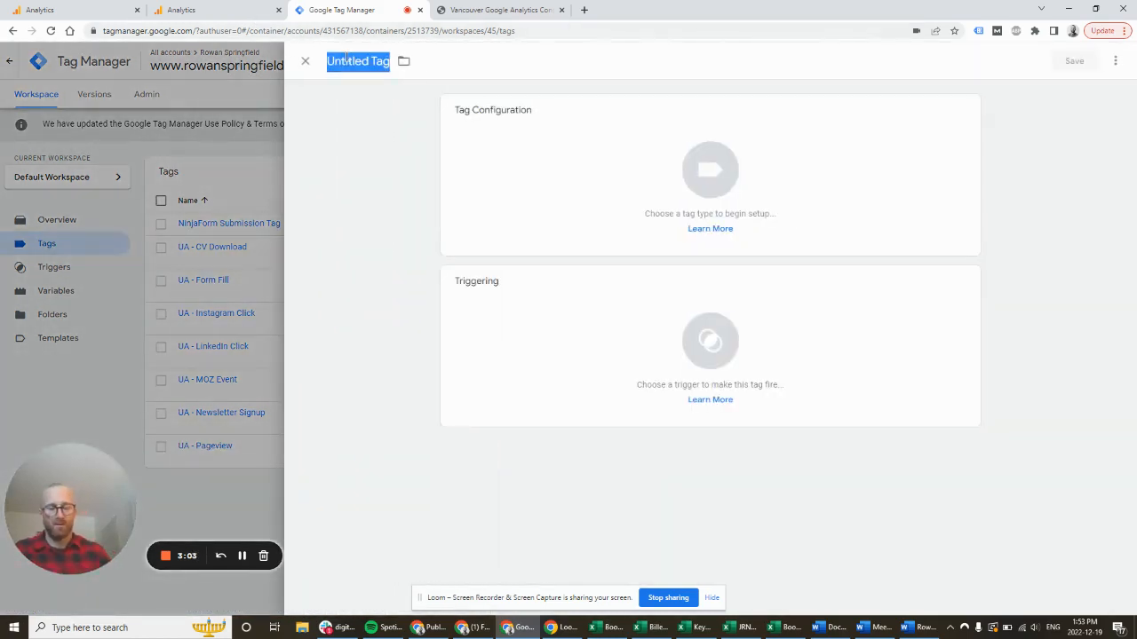
pyautogui.write('GA4 - Pageview')
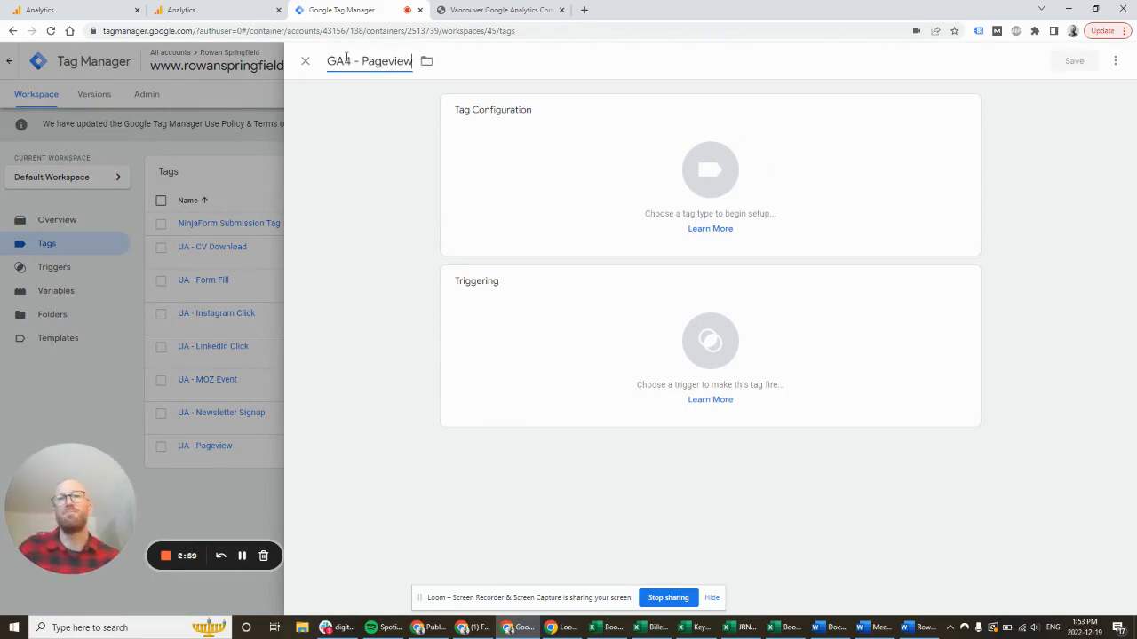
pyautogui.click(569, 208)
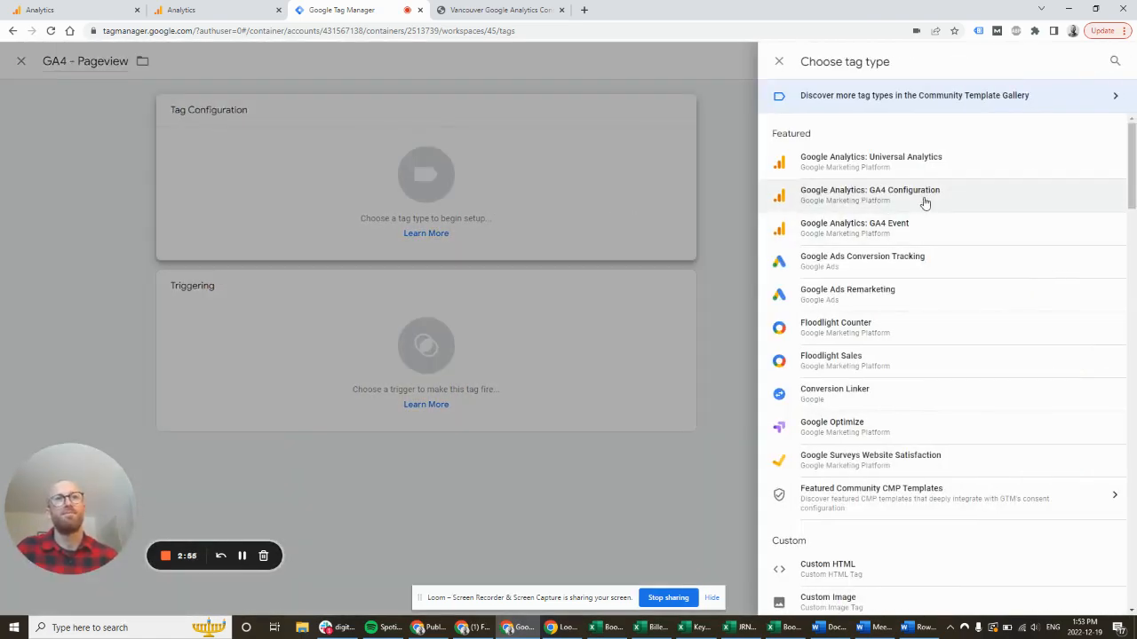
pyautogui.click(924, 201)
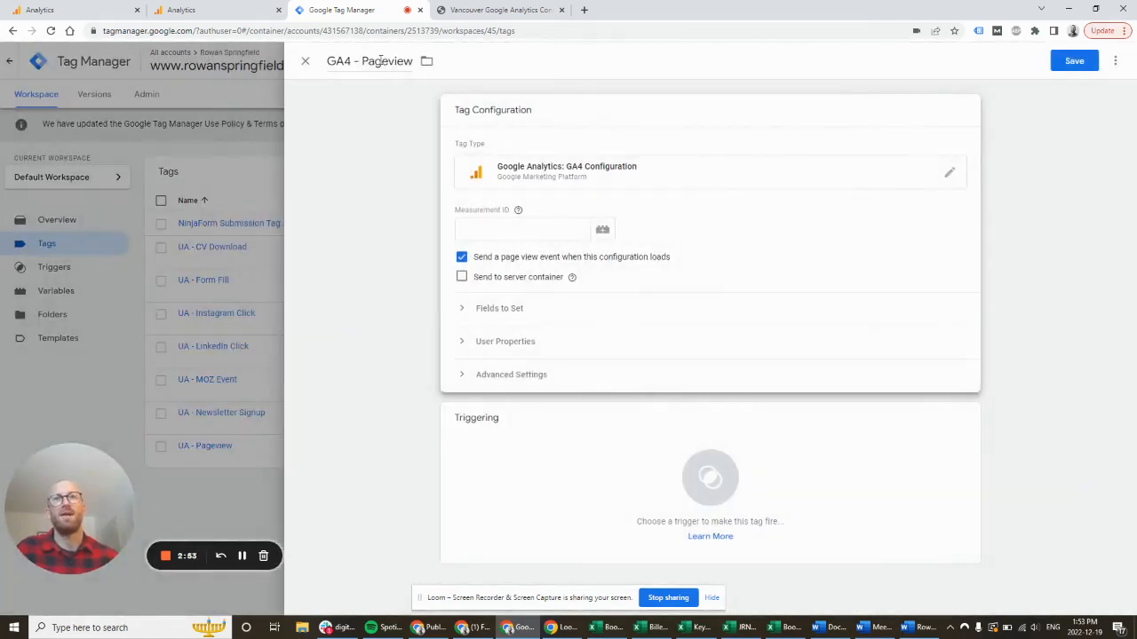
# - Rename the new tag to "GA4 - Configuration"
pyautogui.doubleClick(380, 60)
pyautogui.write('Conf')
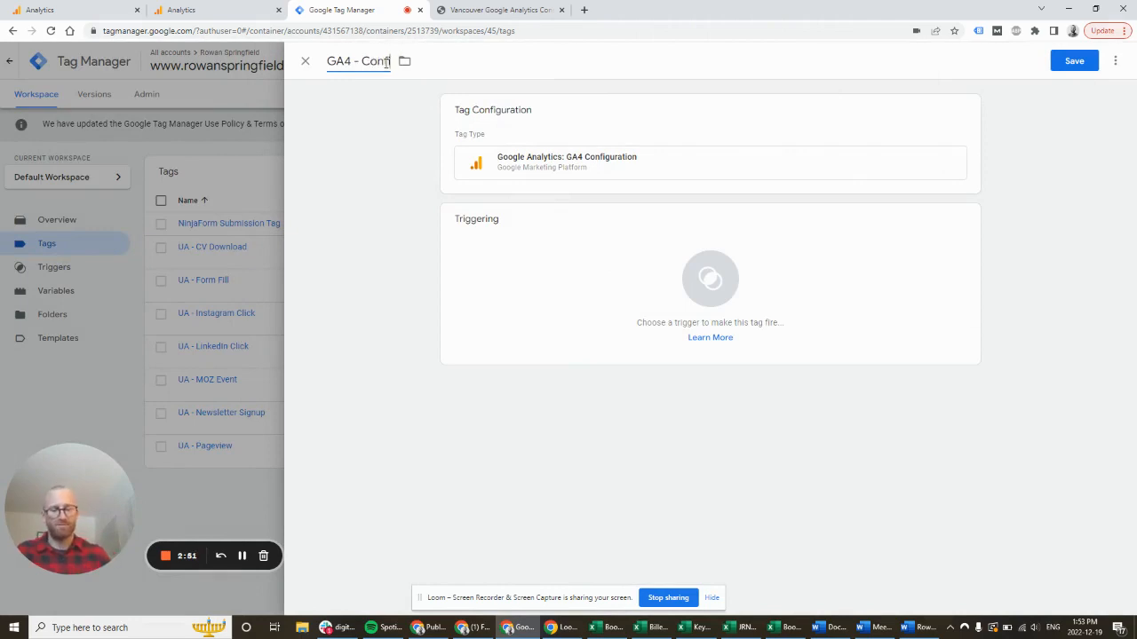
pyautogui.write('iguration')
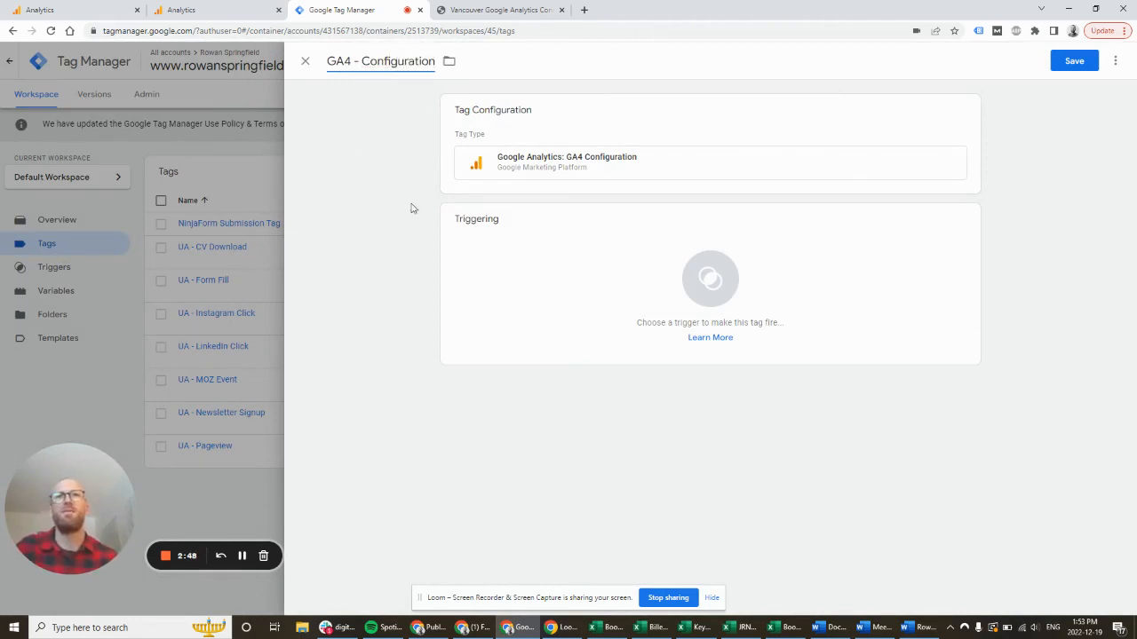
# - Set the configuration tag to fire on the All Pages trigger and try to save it
pyautogui.click(538, 272)
pyautogui.click(529, 116)
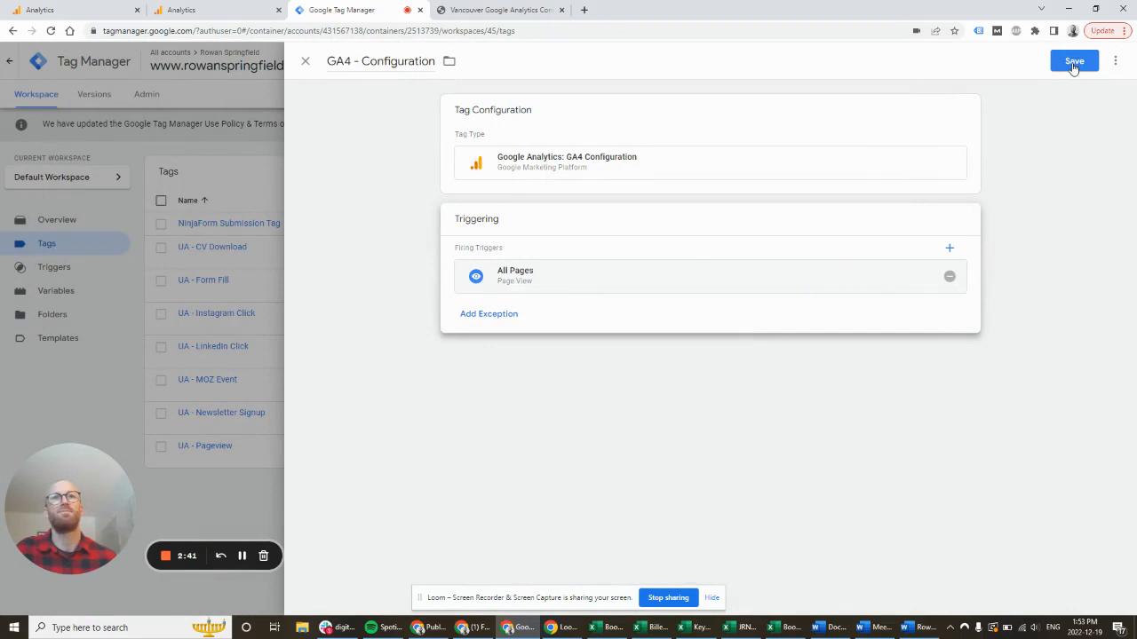
pyautogui.click(1073, 64)
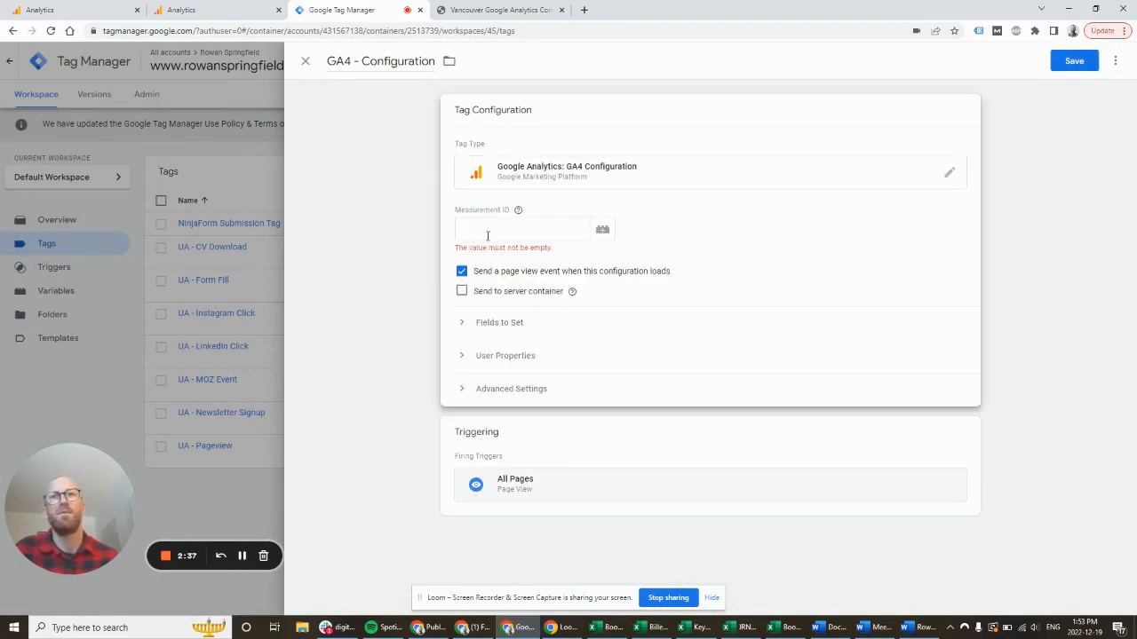
# - Copy the web stream's measurement ID from Google Analytics into the configuration tag in Tag Manager and save the tag
pyautogui.click(190, 10)
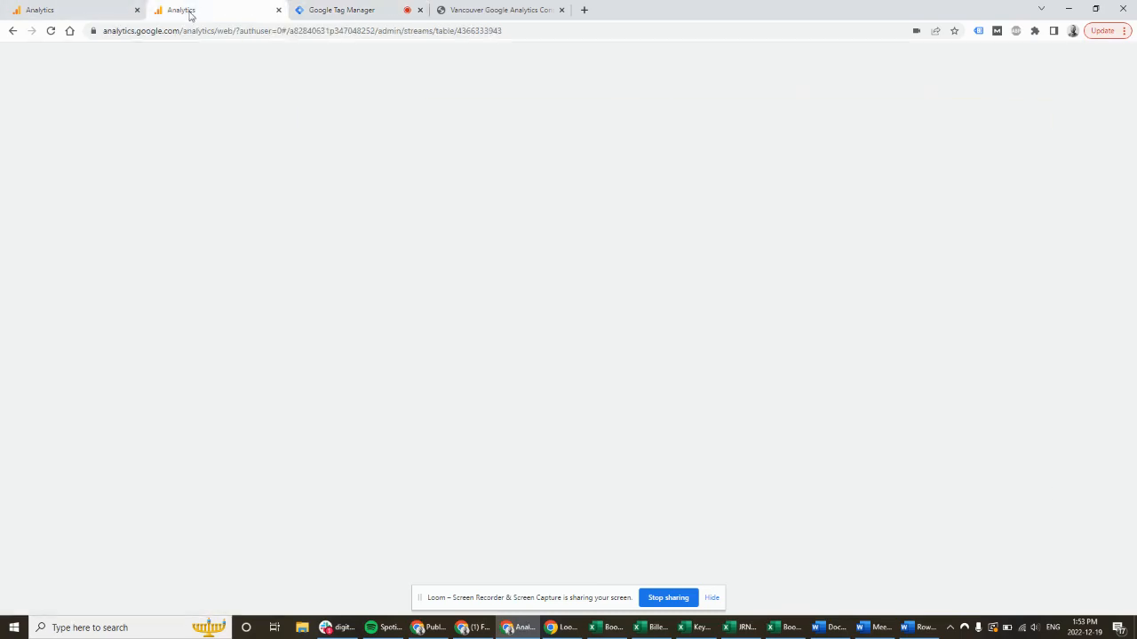
pyautogui.click(1022, 205)
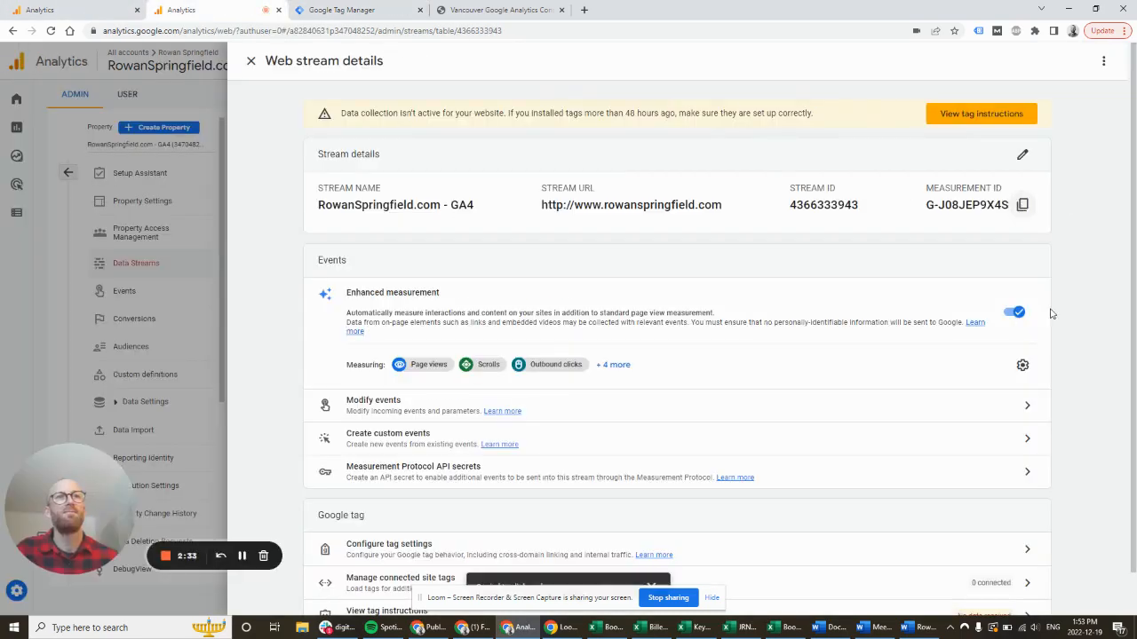
pyautogui.click(341, 10)
pyautogui.click(533, 229)
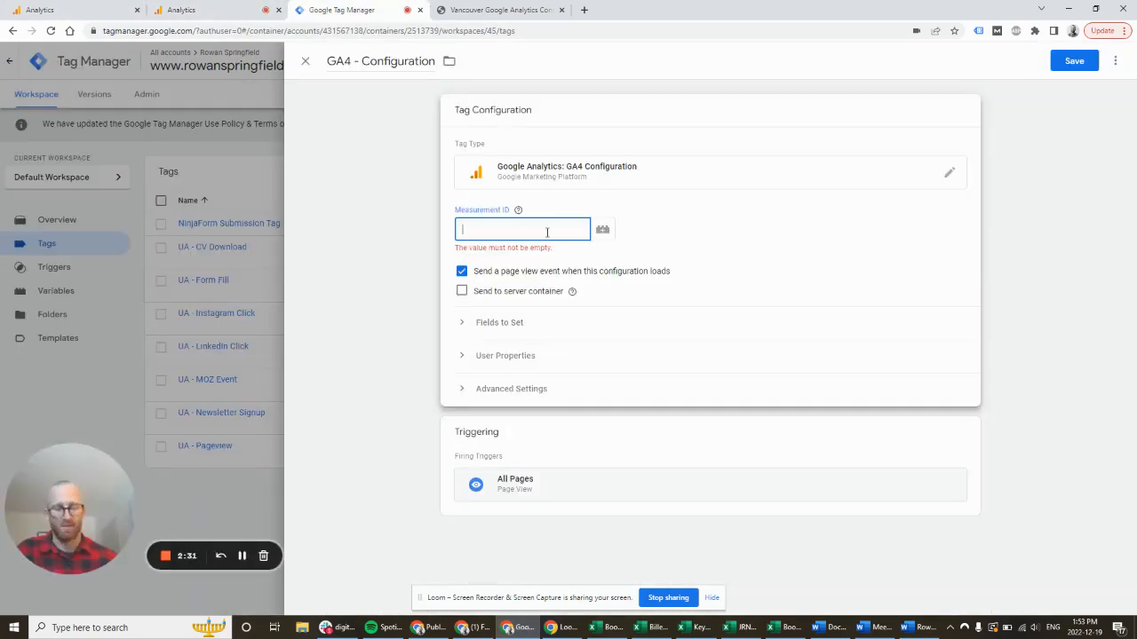
pyautogui.hotkey('ctrl', 'v')
pyautogui.click(1074, 60)
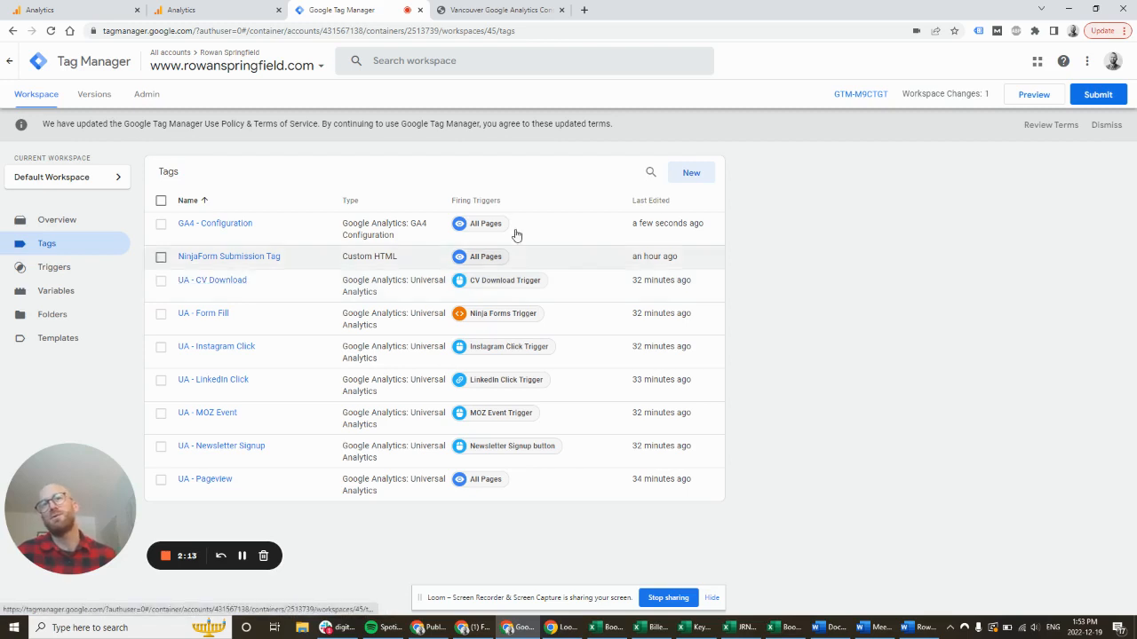
# - Create another tag and name it "GA4 - CV Download"
pyautogui.click(689, 174)
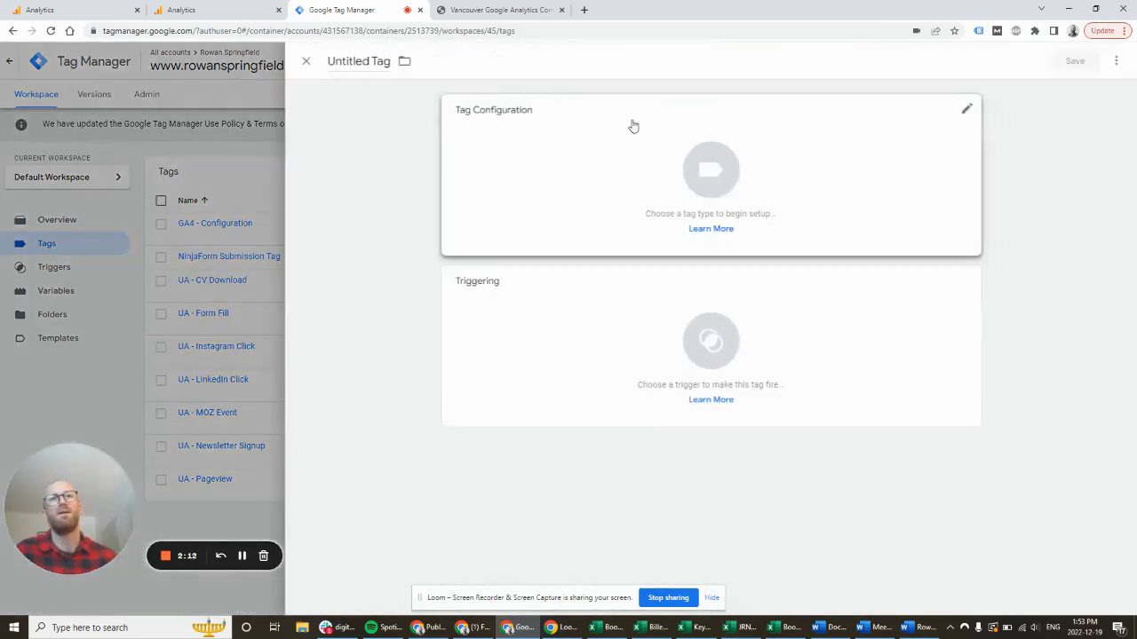
pyautogui.click(346, 60)
pyautogui.write('GA4')
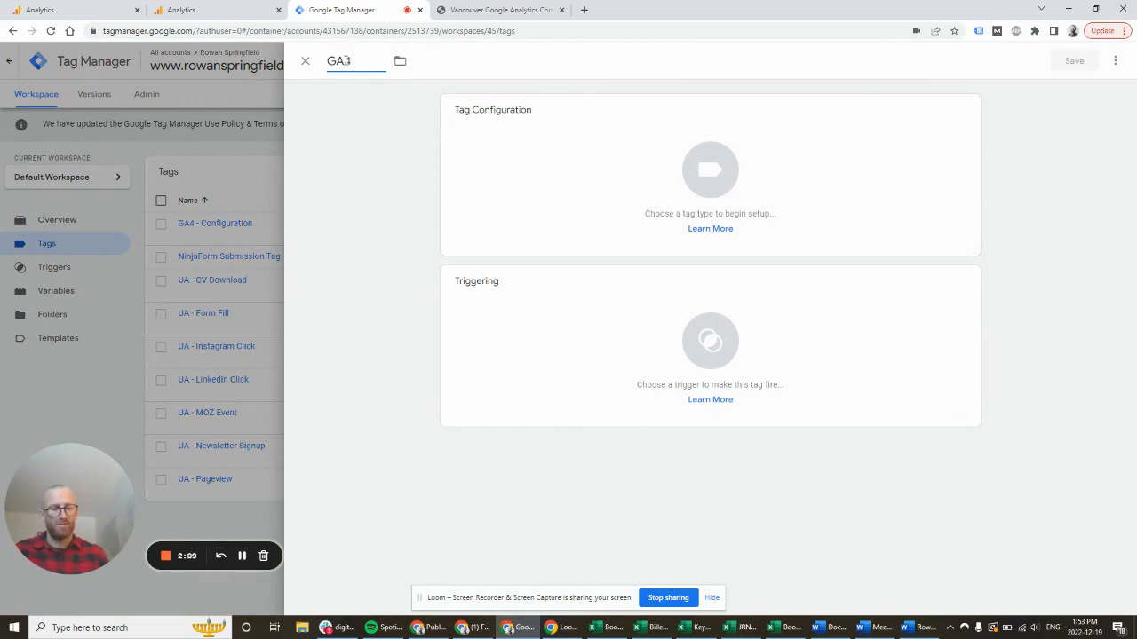
pyautogui.write(' - CV')
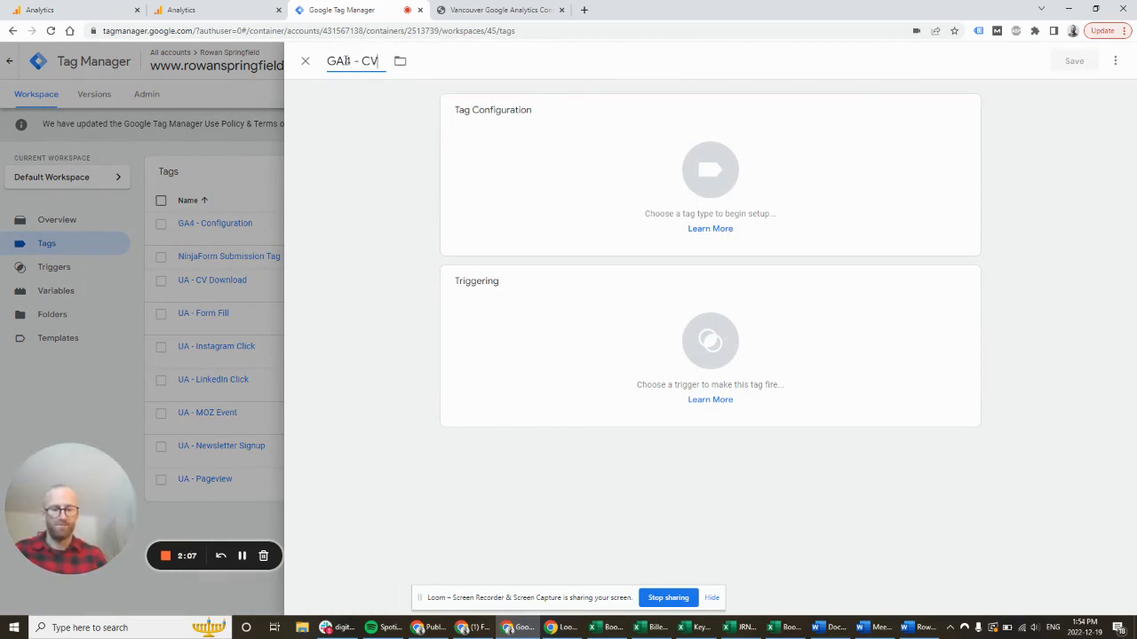
pyautogui.write(' Download')
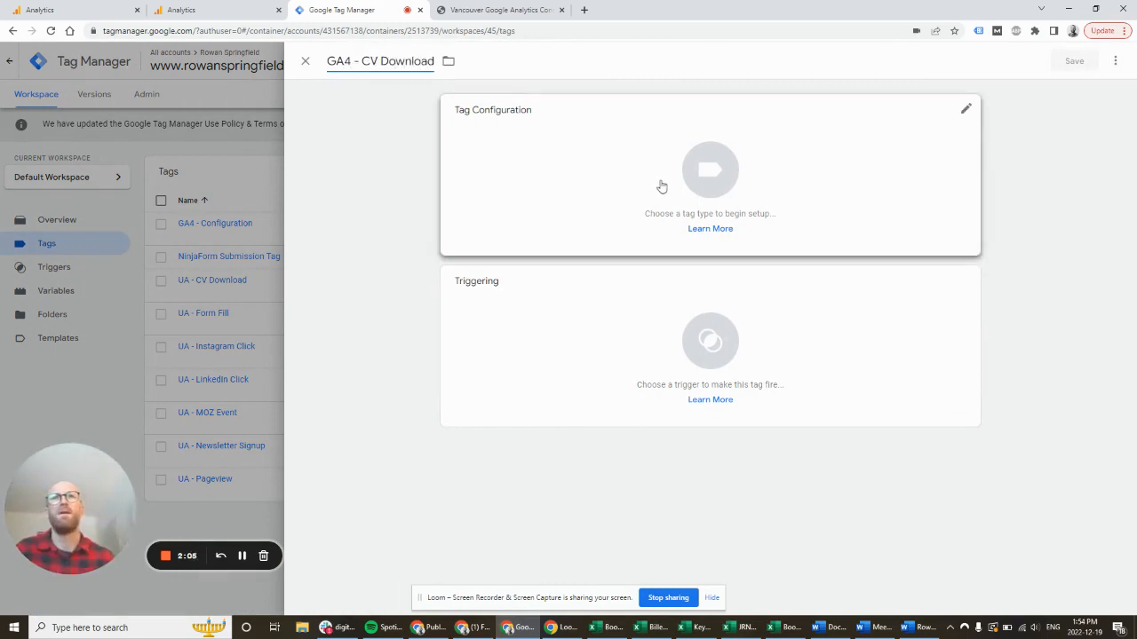
# - Set the tag type to Google Analytics: GA4 Event and enter cv_download as the event name
pyautogui.click(665, 186)
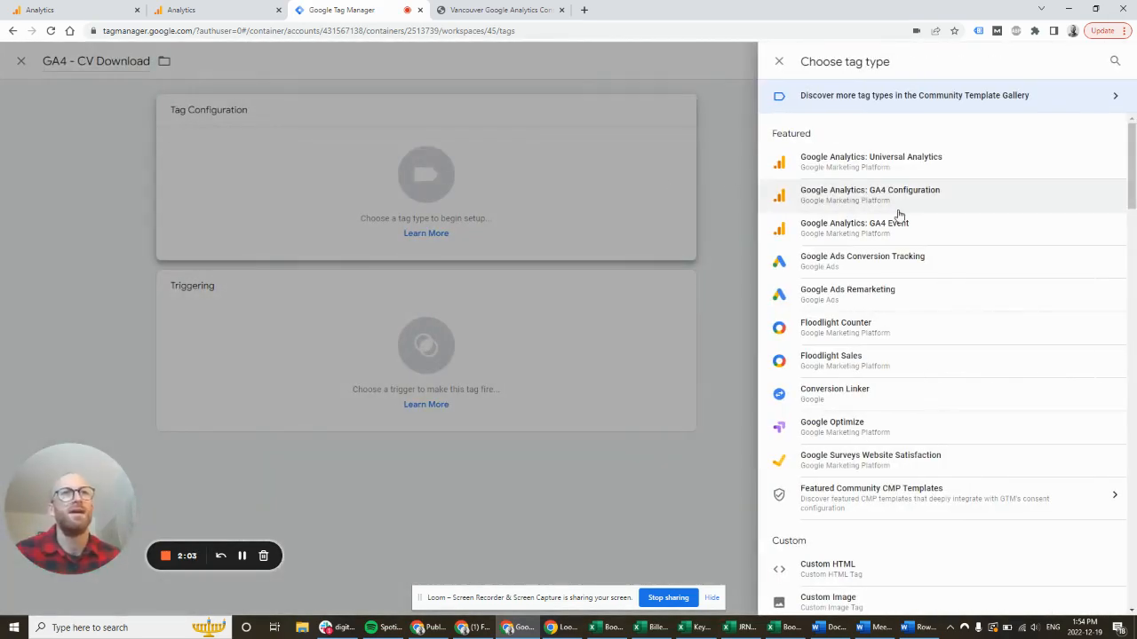
pyautogui.click(900, 224)
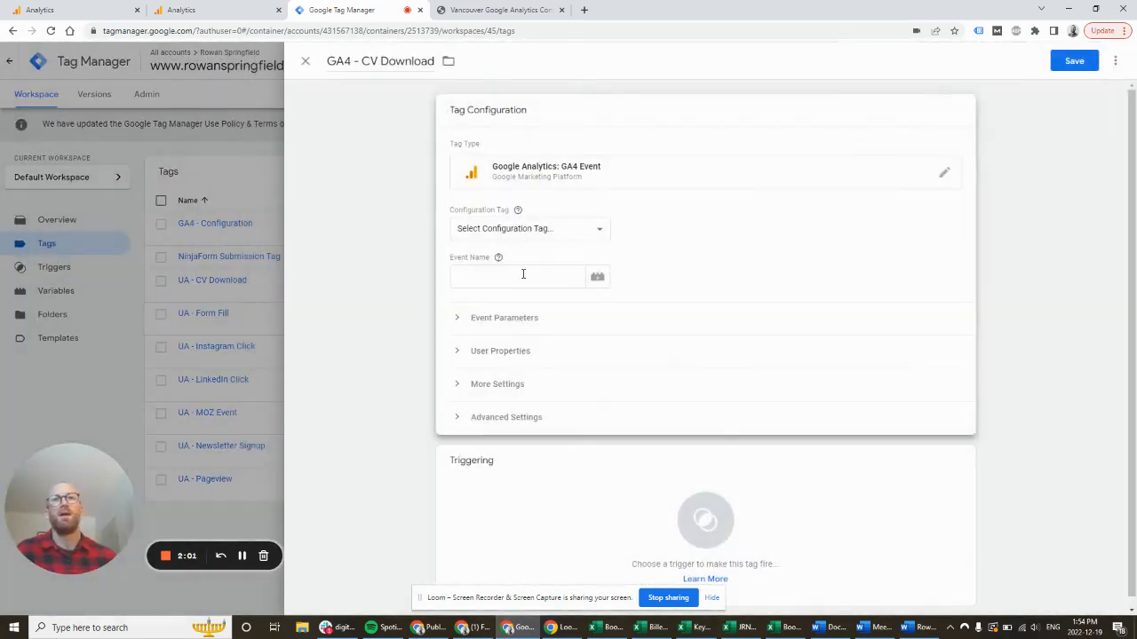
pyautogui.click(522, 276)
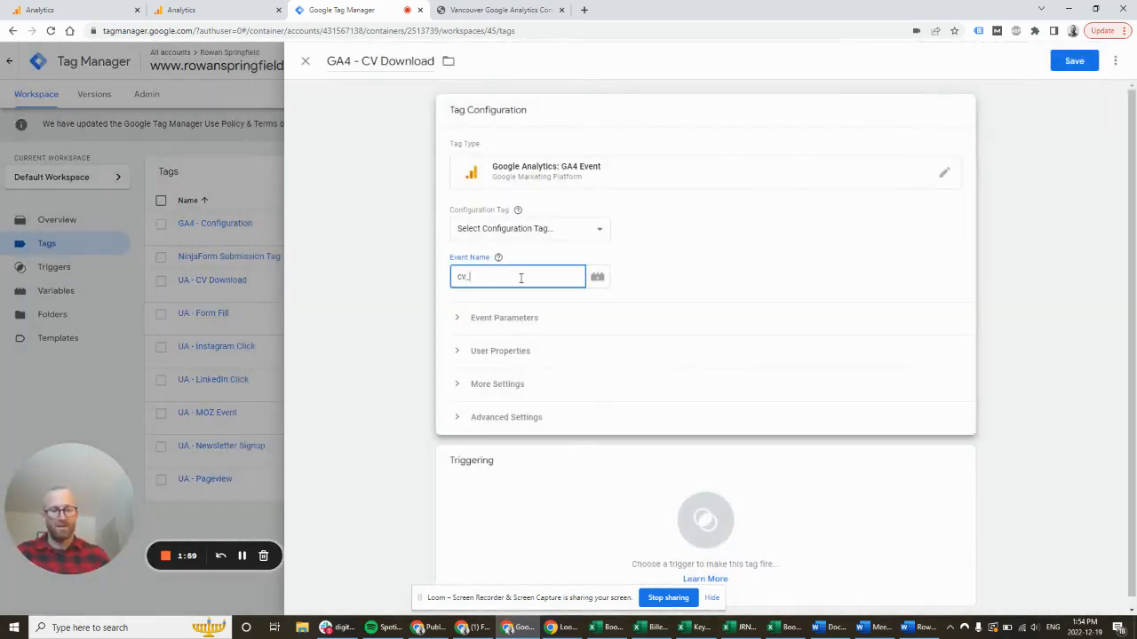
pyautogui.write('cv_download')
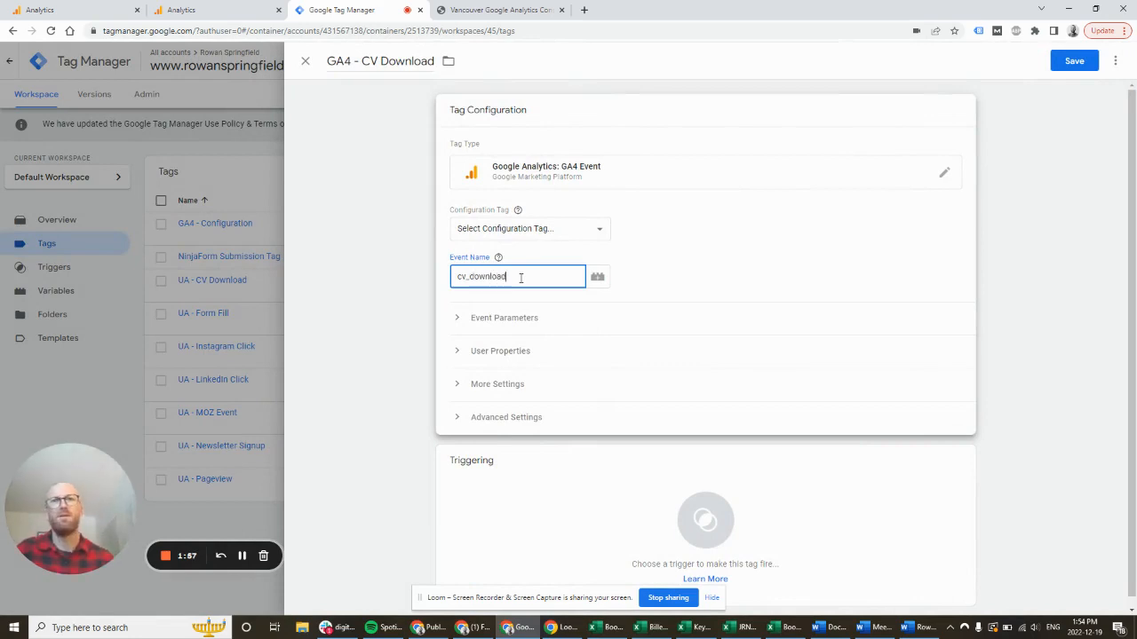
# - Set the CV download tag to fire on the CV Download Trigger and try to save it
pyautogui.click(534, 499)
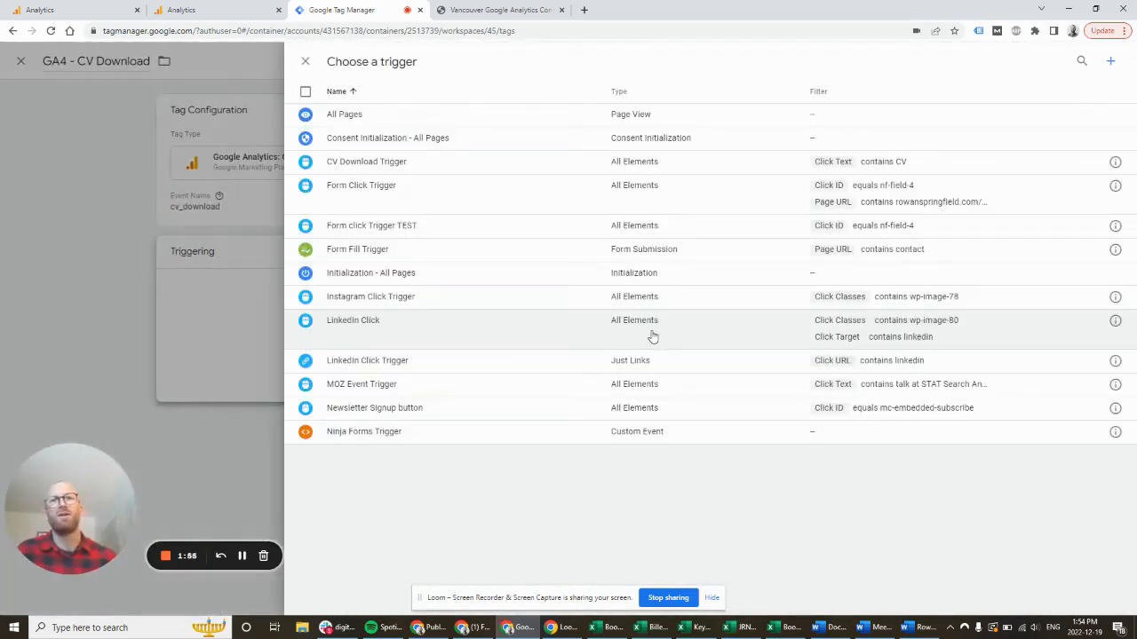
pyautogui.click(421, 161)
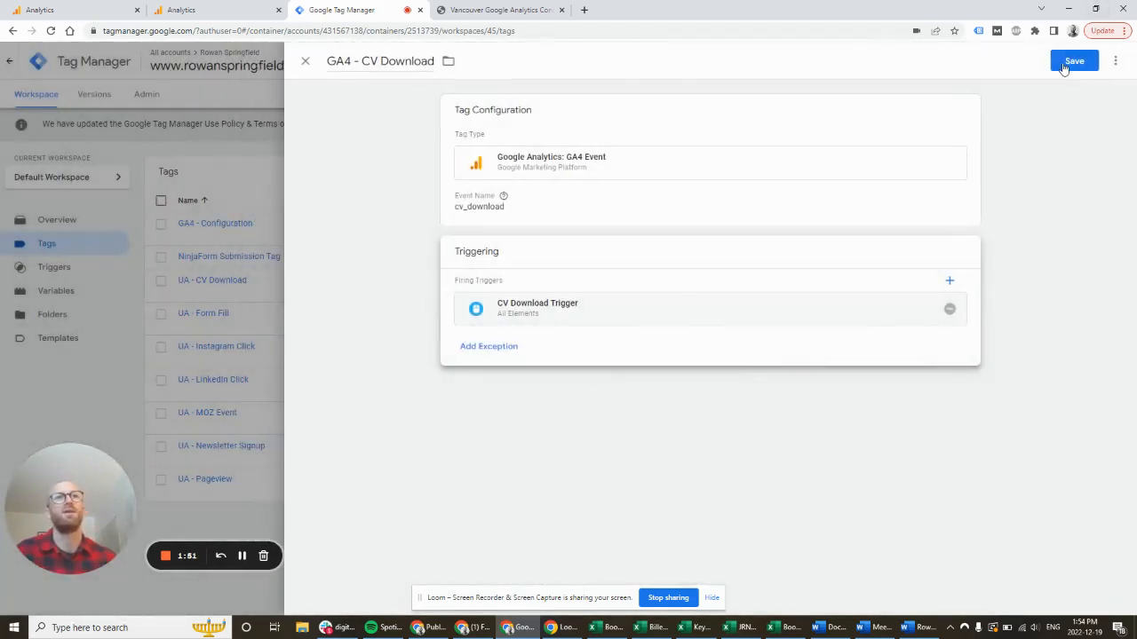
pyautogui.click(1069, 68)
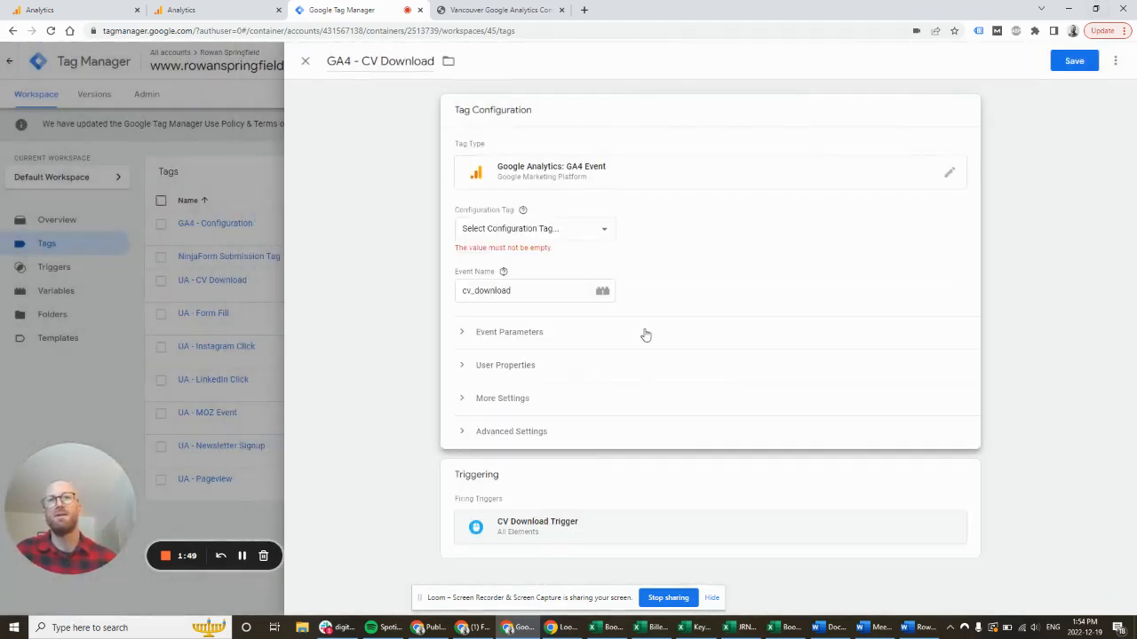
# - Choose GA4 - Configuration as the CV download tag's configuration tag and save the tag
pyautogui.click(567, 237)
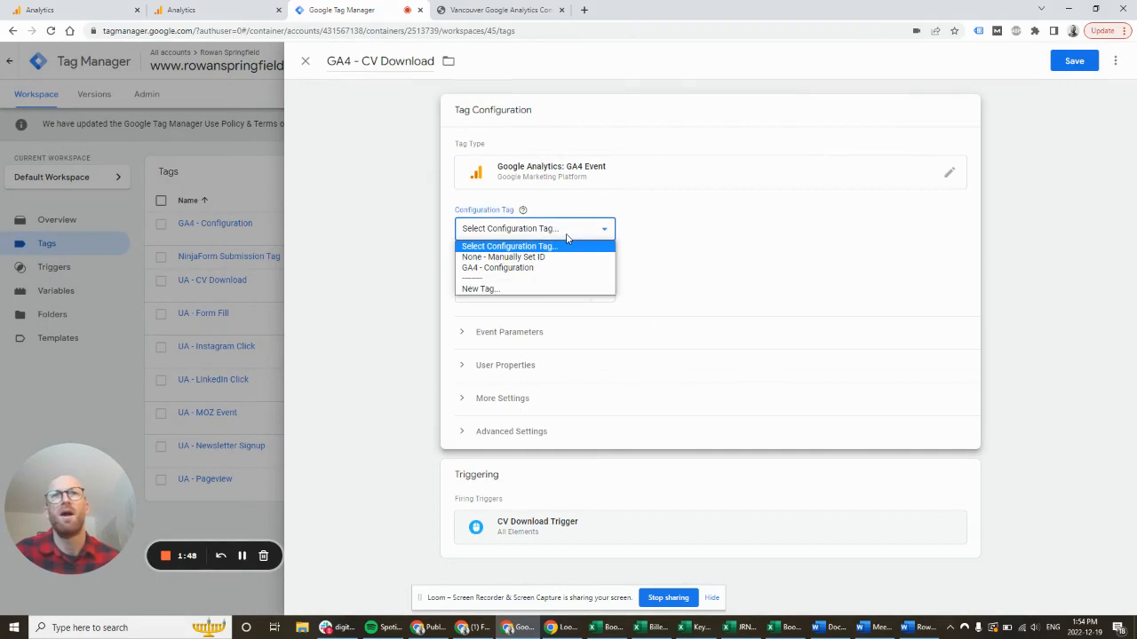
pyautogui.click(495, 268)
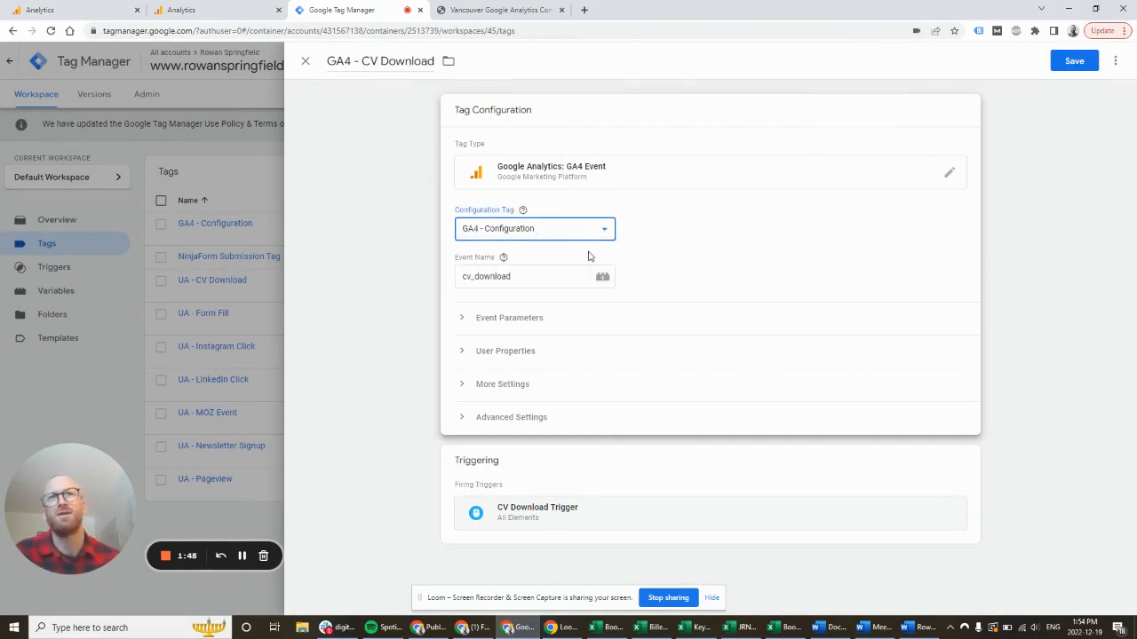
pyautogui.click(561, 236)
pyautogui.click(533, 268)
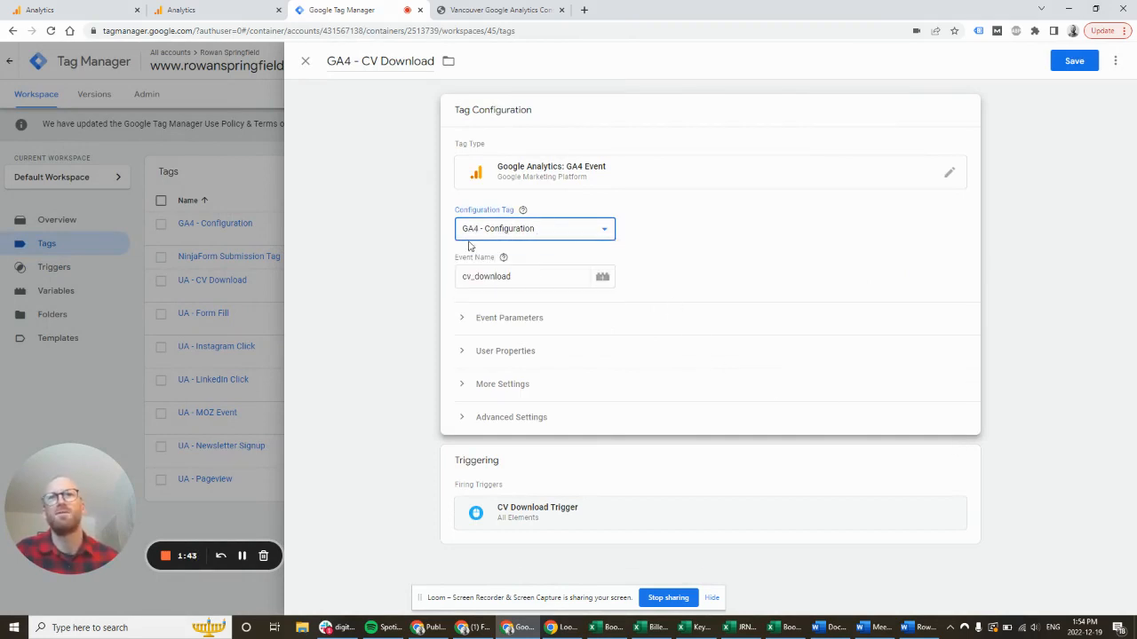
pyautogui.click(1074, 61)
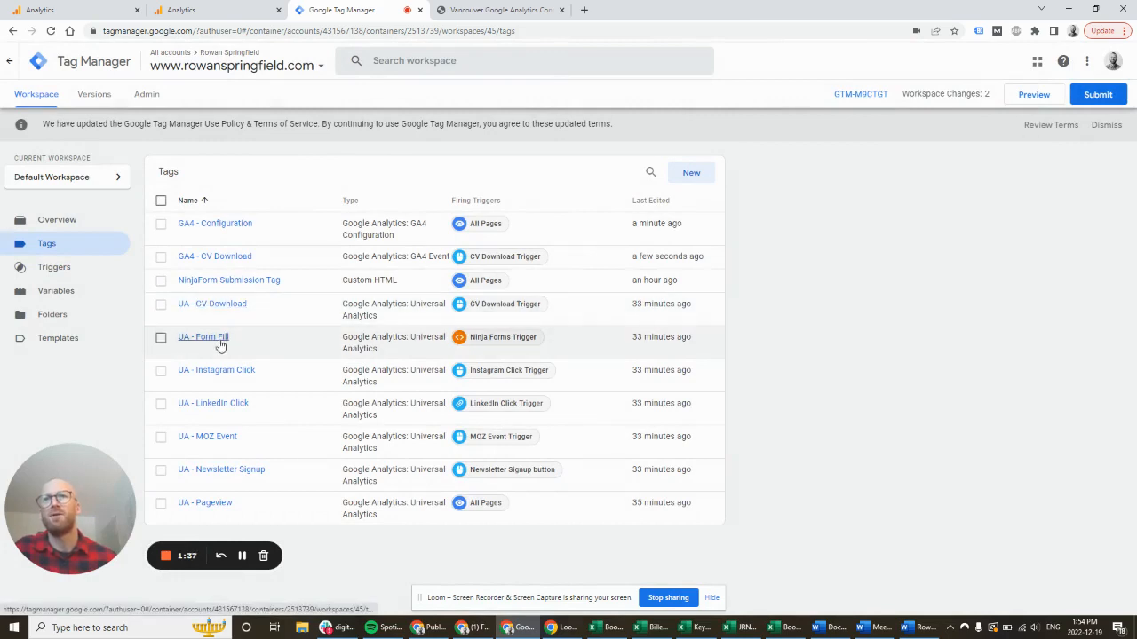
# - Create a new tag and name it "GA4 - Form Fill"
pyautogui.click(689, 172)
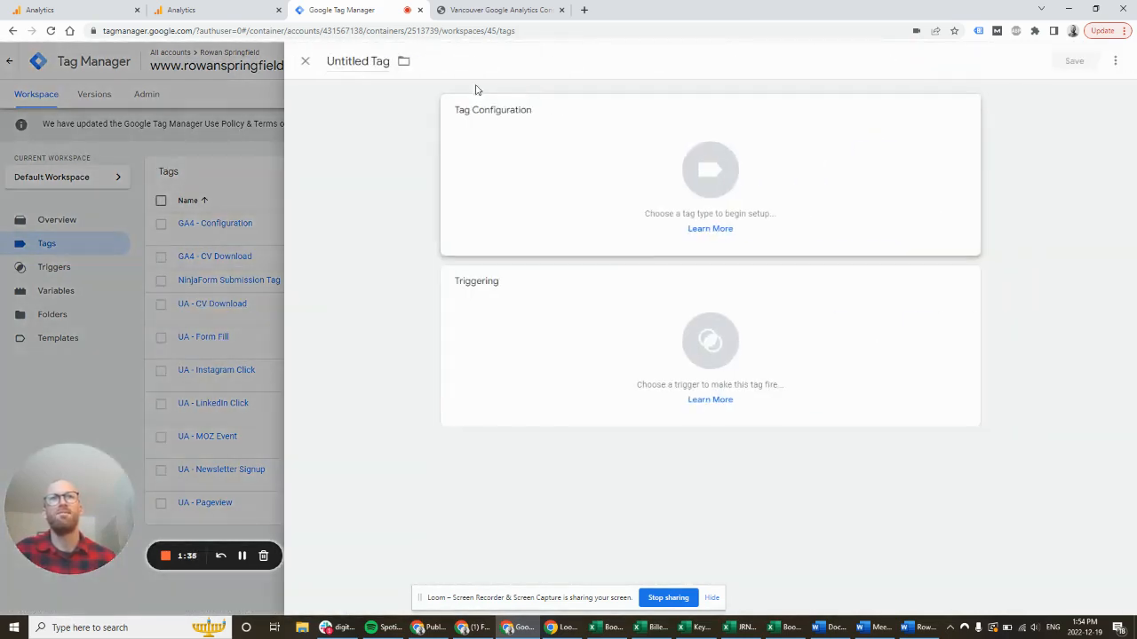
pyautogui.click(365, 62)
pyautogui.write('GA')
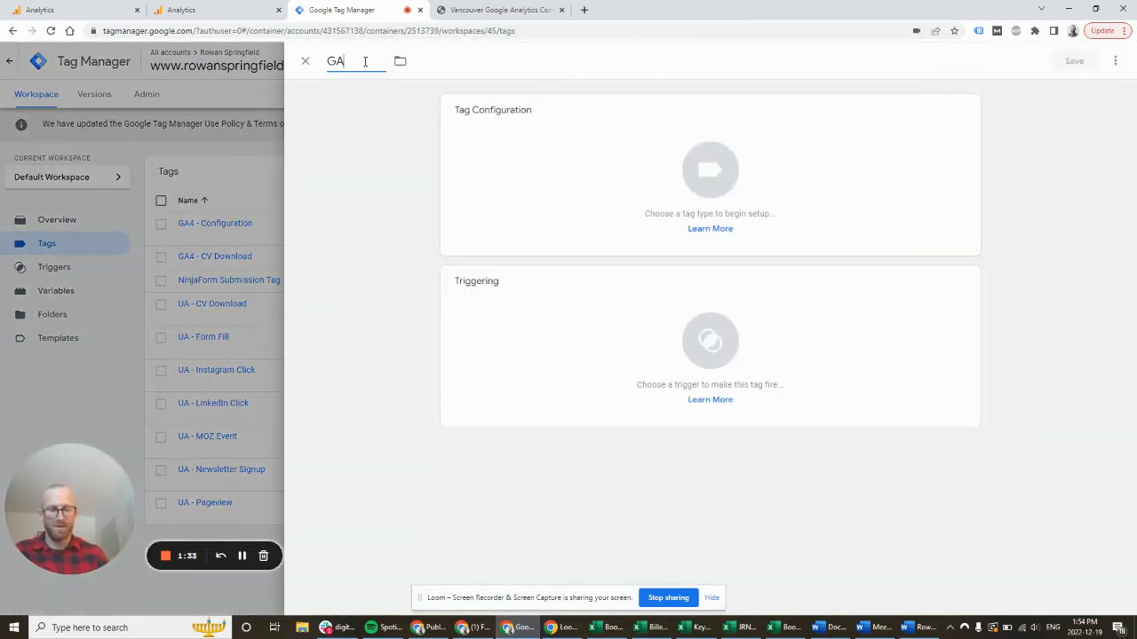
pyautogui.write('4 - Form Fill')
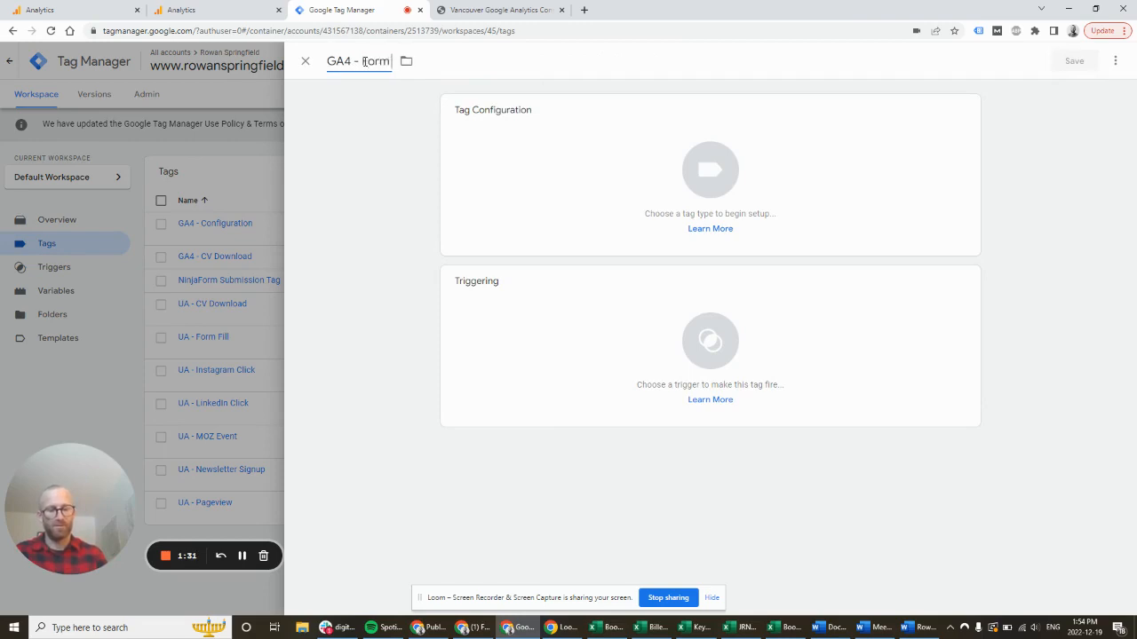
pyautogui.click(711, 129)
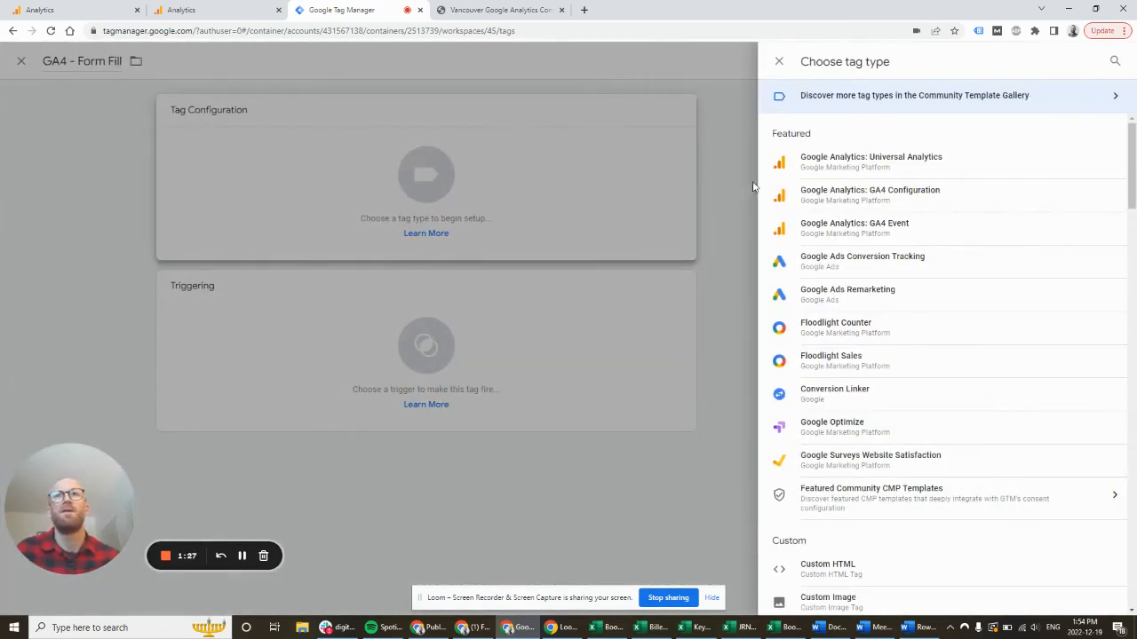
pyautogui.click(901, 192)
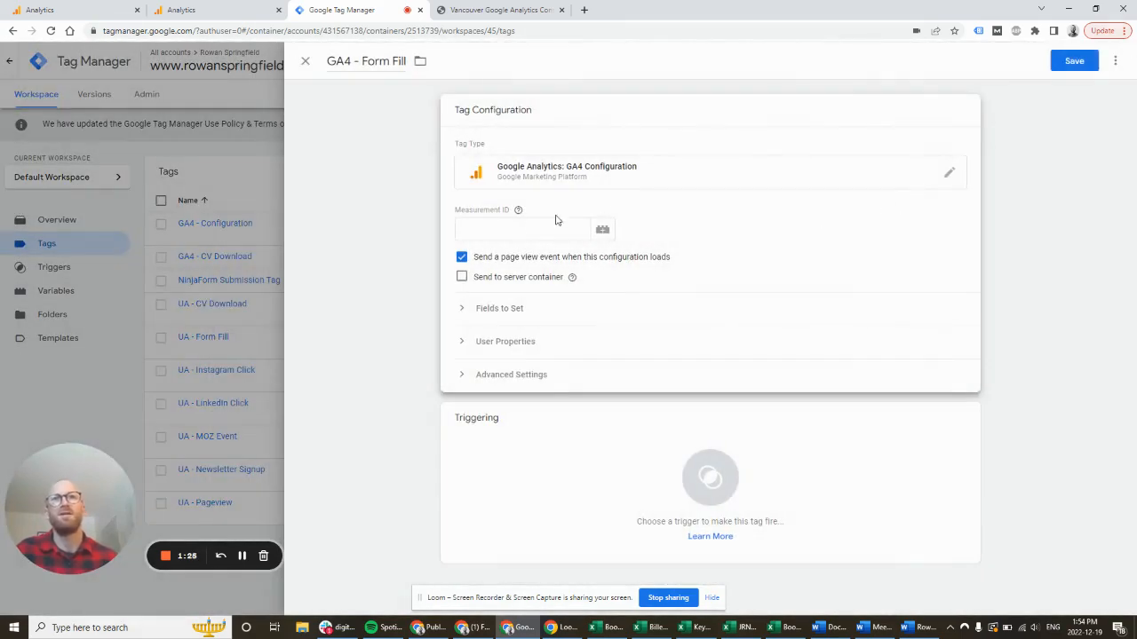
pyautogui.click(513, 228)
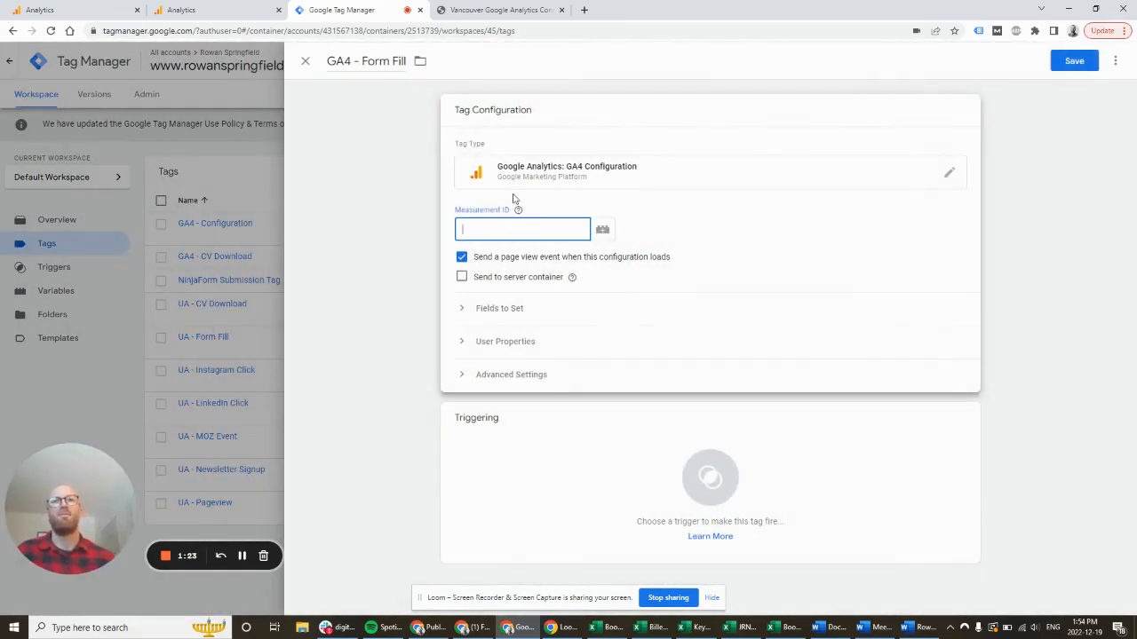
# - Change the form fill tag to the GA4 Event type, with GA4 - Configuration as configuration tag and form_fill as event name
pyautogui.click(573, 170)
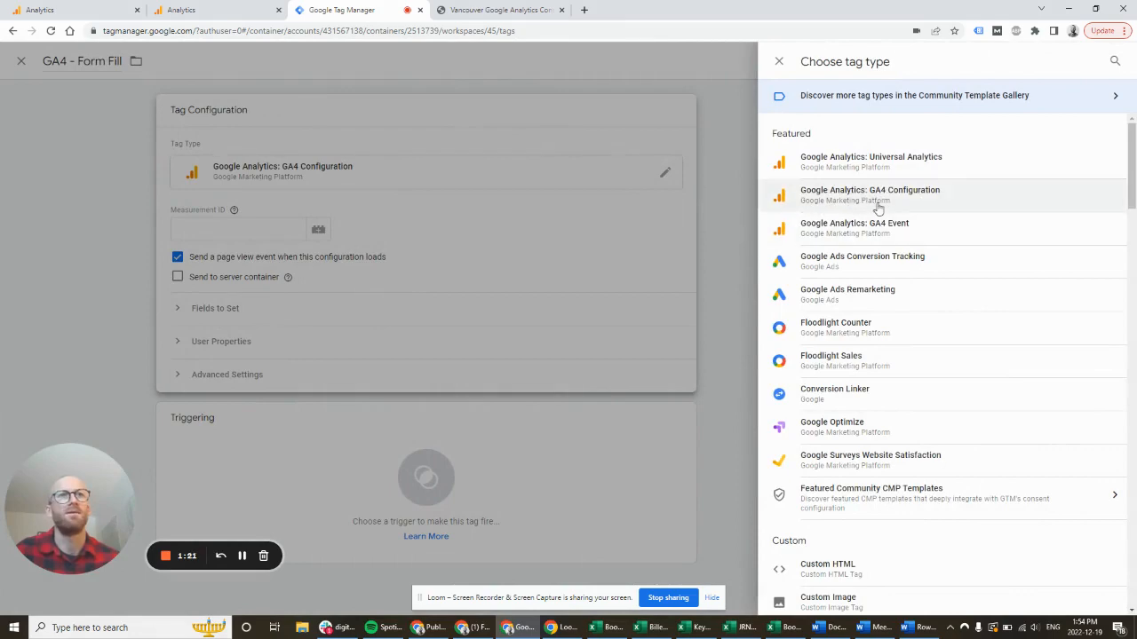
pyautogui.click(857, 233)
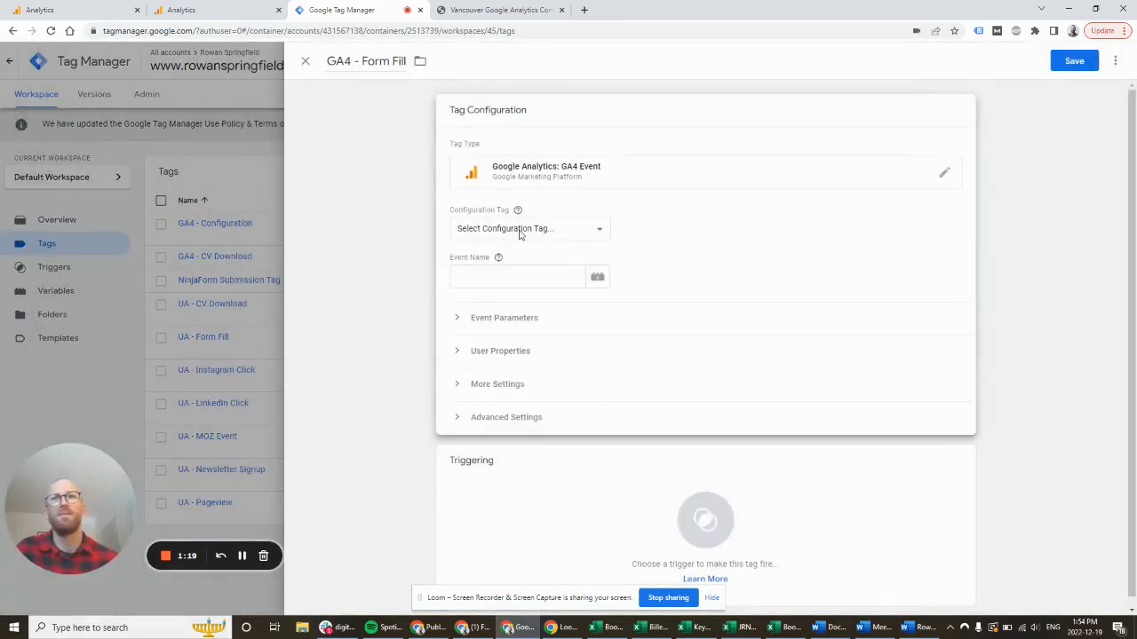
pyautogui.click(521, 231)
pyautogui.click(488, 268)
pyautogui.click(487, 274)
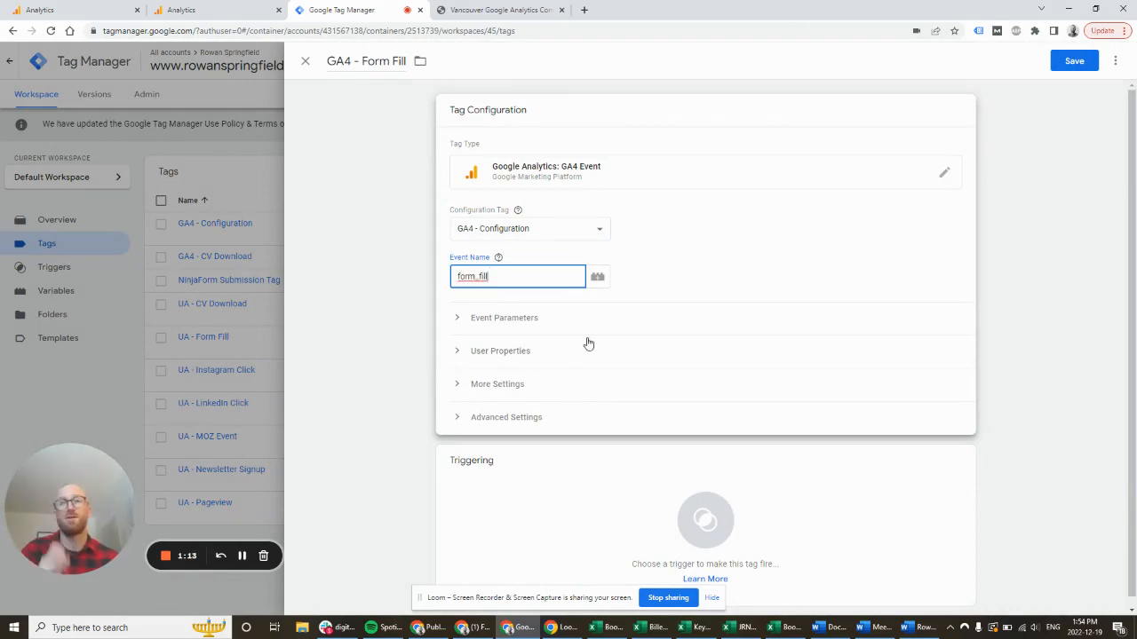
# - Set the form fill tag to fire on the Ninja Forms Trigger and save it
pyautogui.click(571, 505)
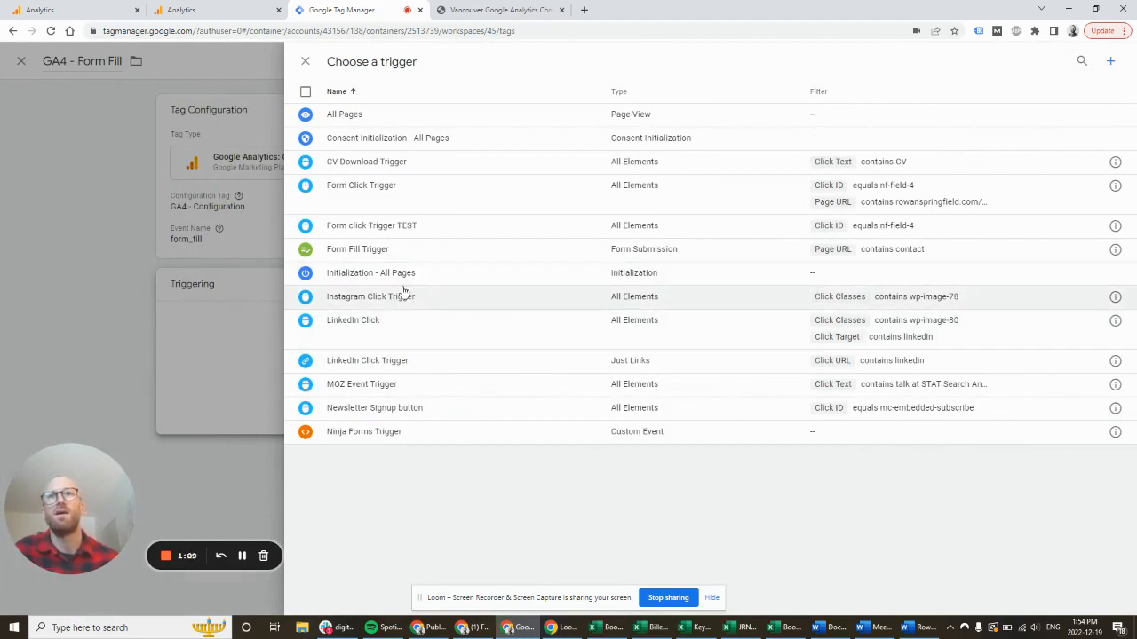
pyautogui.click(455, 433)
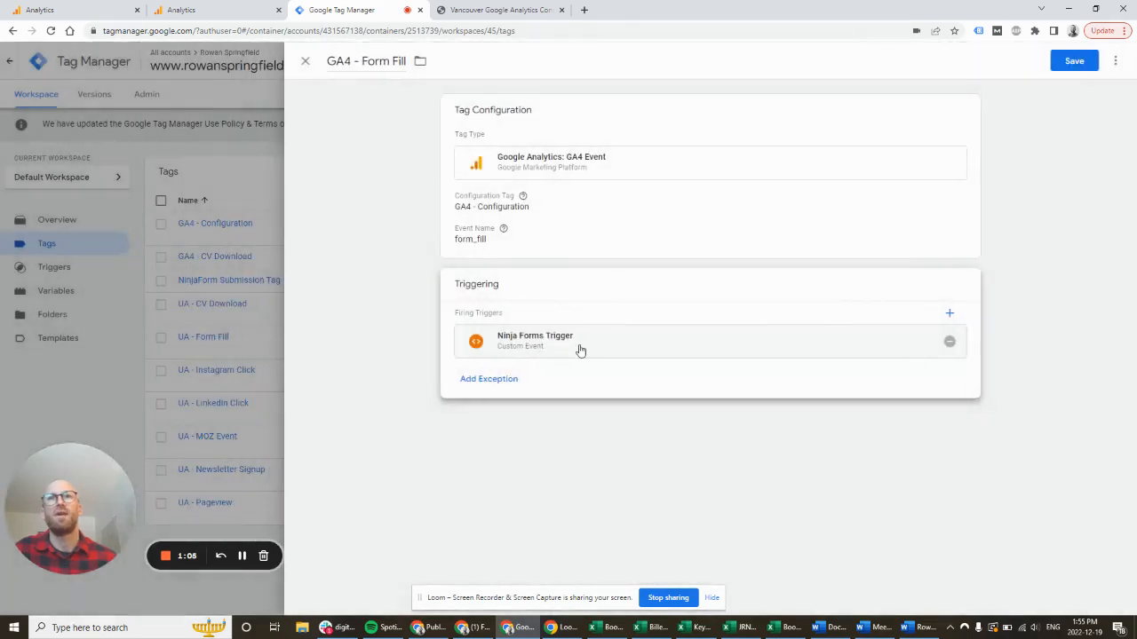
pyautogui.click(1062, 59)
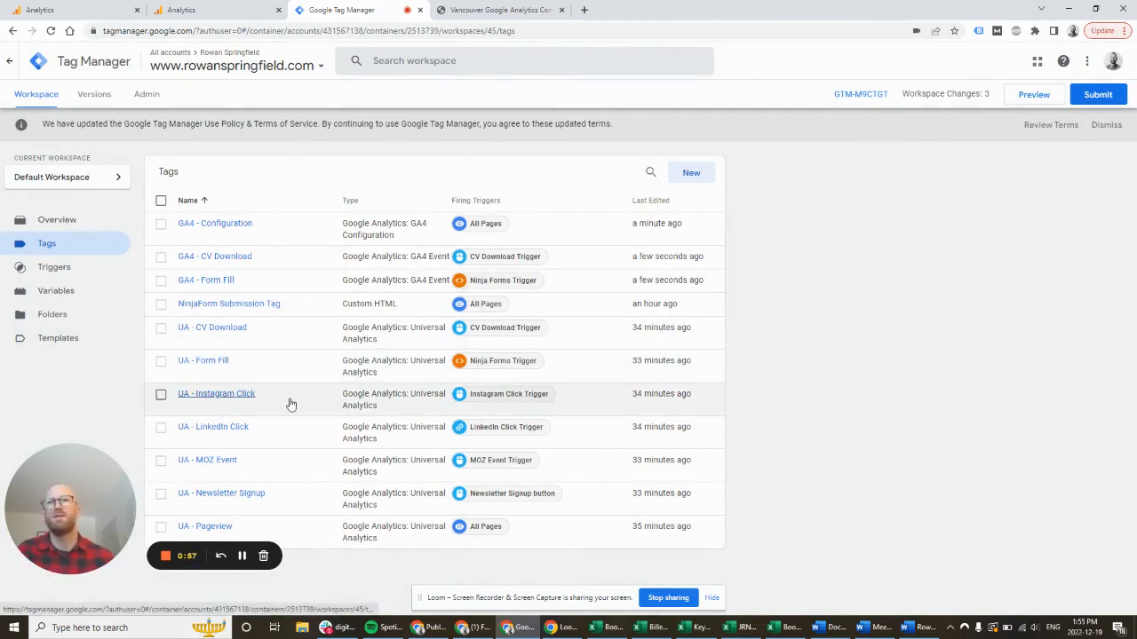
# - Create a new tag and name it "GA4 - IG Click"
pyautogui.click(690, 173)
pyautogui.click(373, 62)
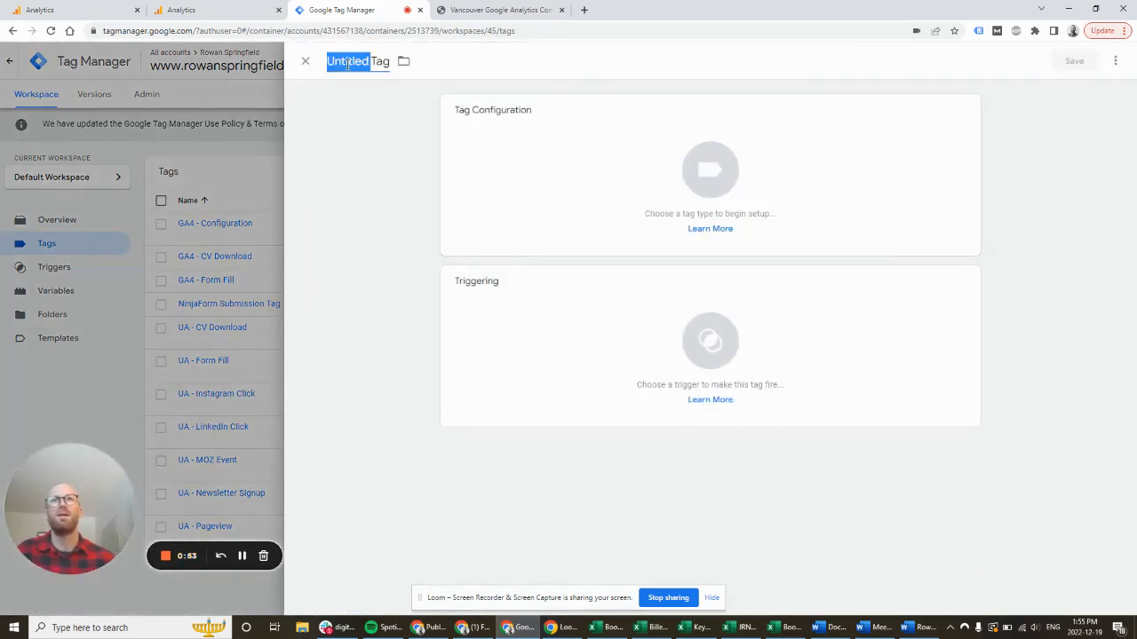
pyautogui.write('GA4 - IG')
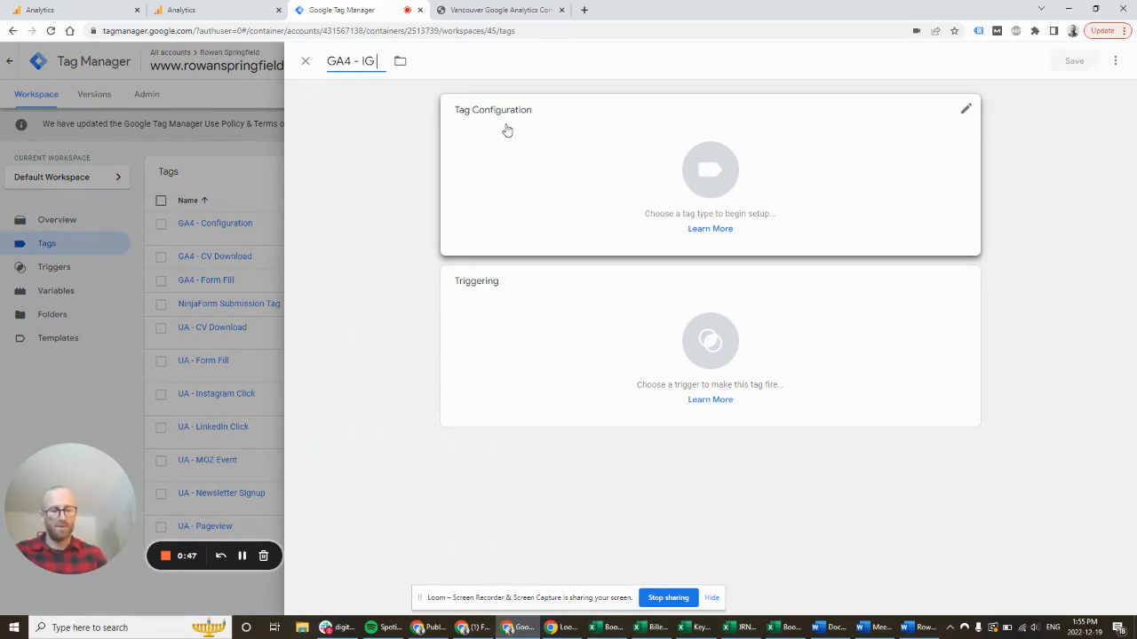
pyautogui.write('Click')
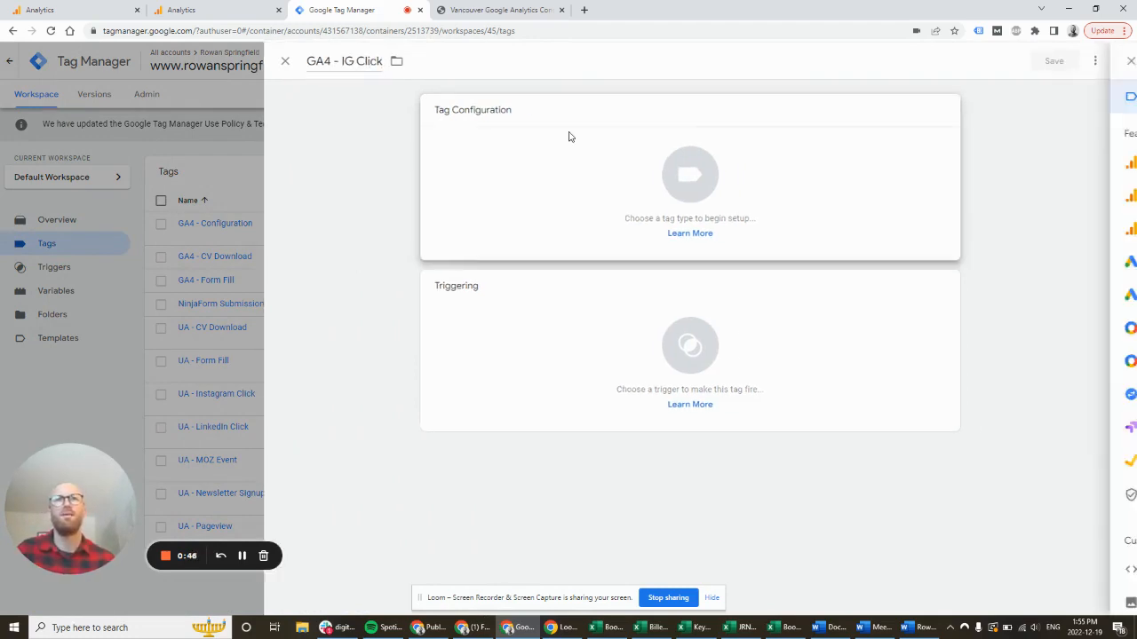
# - Configure the Instagram tag as a GA4 Event using the GA4 - Configuration tag and the event name ig_click
pyautogui.click(571, 135)
pyautogui.click(875, 228)
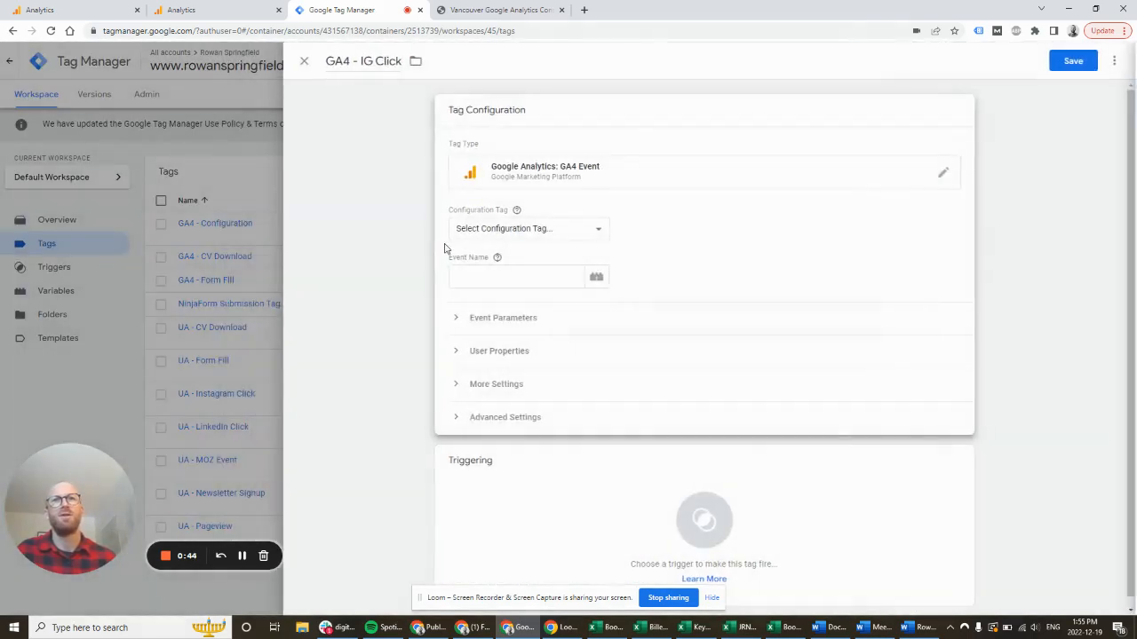
pyautogui.click(501, 233)
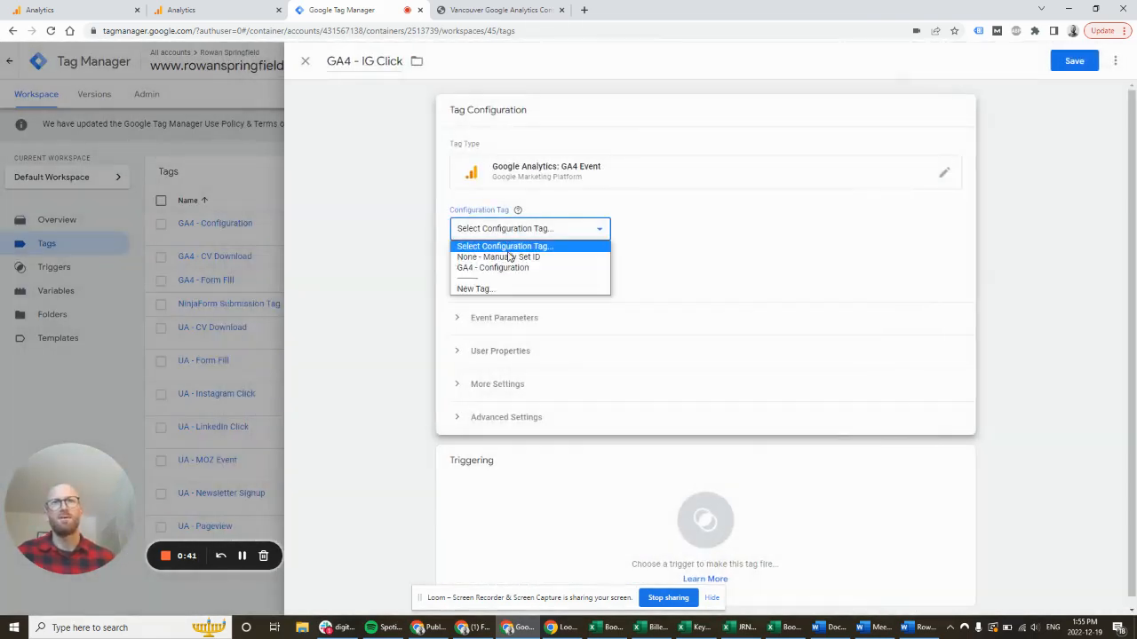
pyautogui.click(508, 266)
pyautogui.click(509, 271)
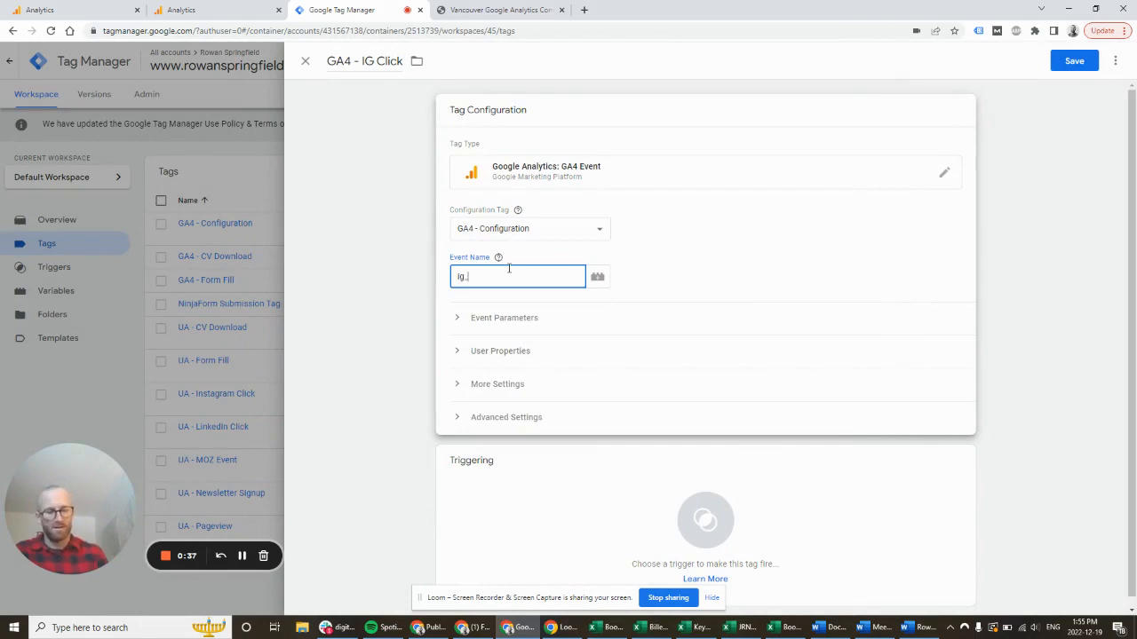
pyautogui.write('ig_click')
# - Set the Instagram tag to fire on the Instagram Click Trigger and save it
pyautogui.click(610, 518)
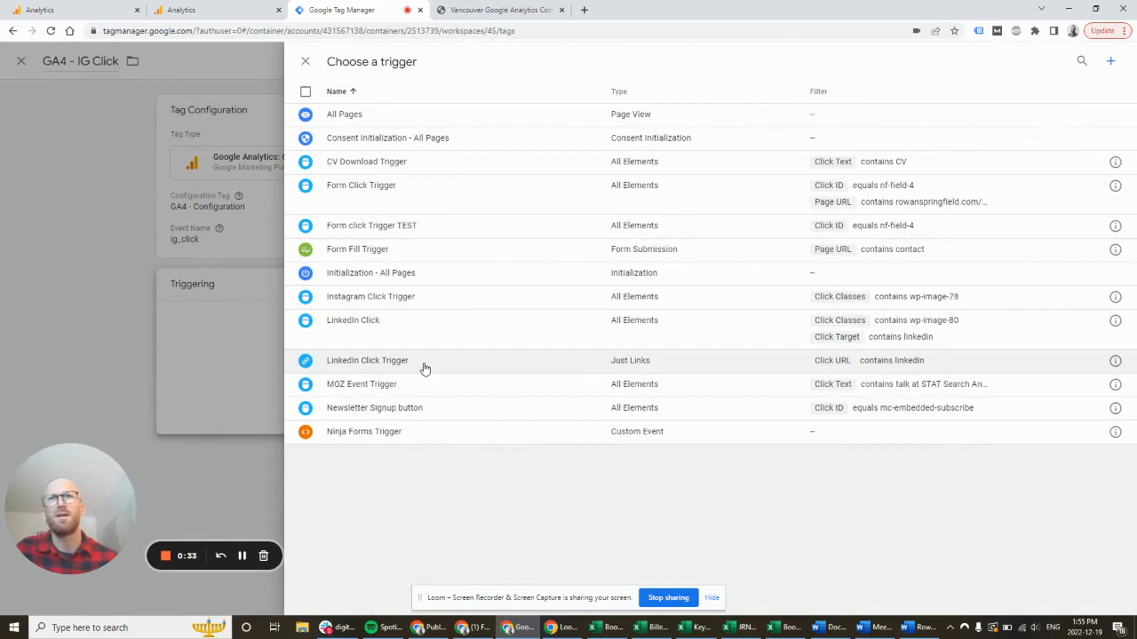
pyautogui.click(414, 297)
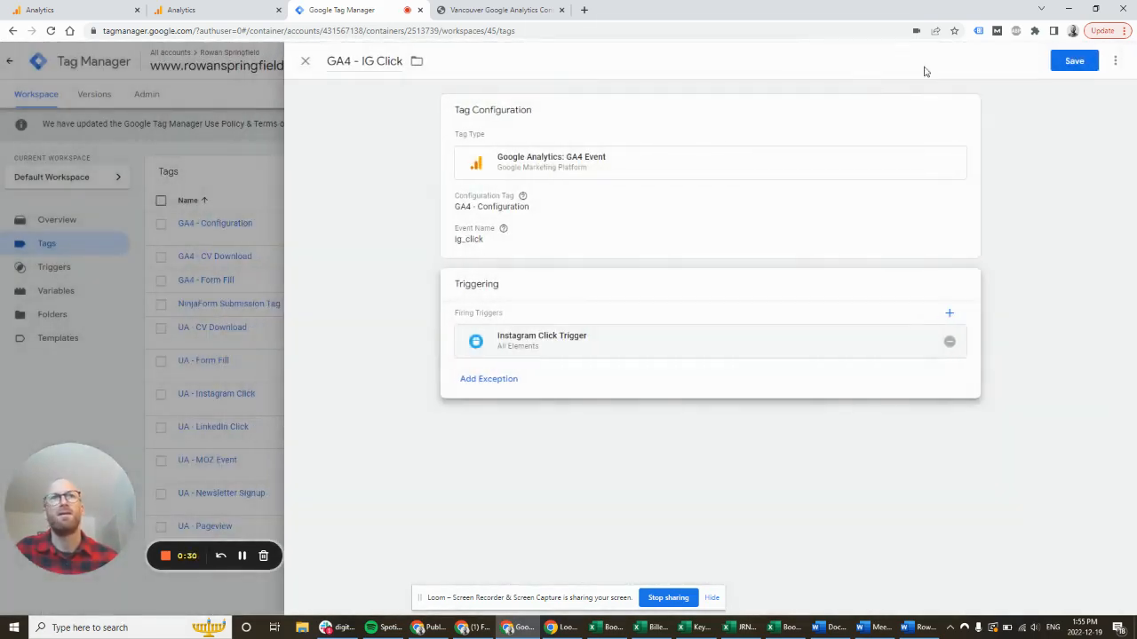
pyautogui.click(1058, 61)
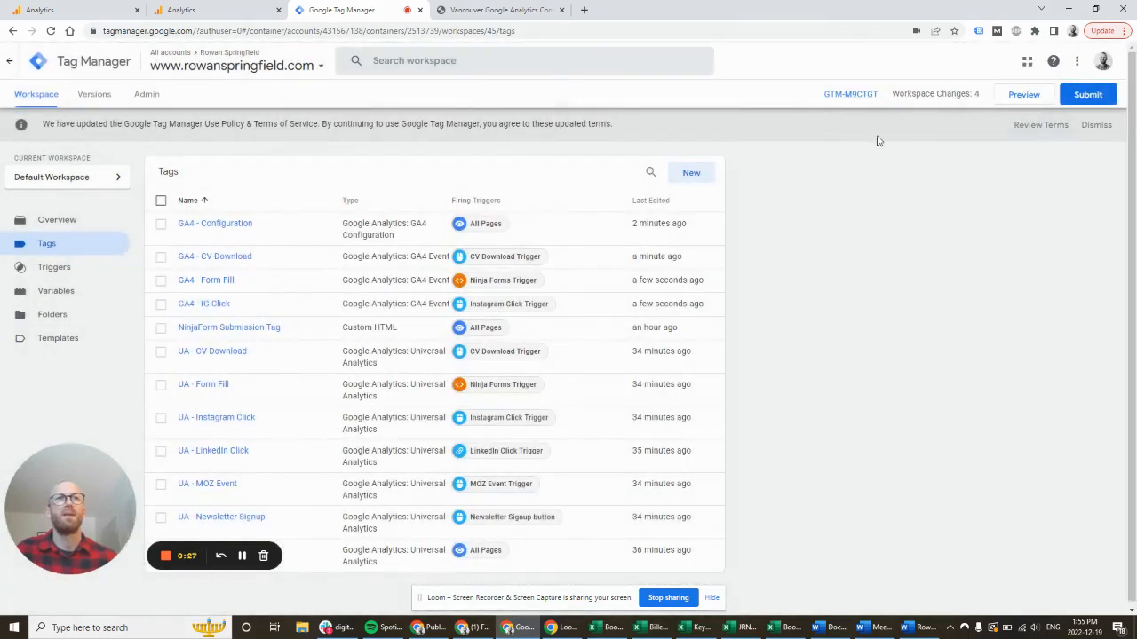
# - Create a new tag and name it "GA4 - LI Click"
pyautogui.click(694, 172)
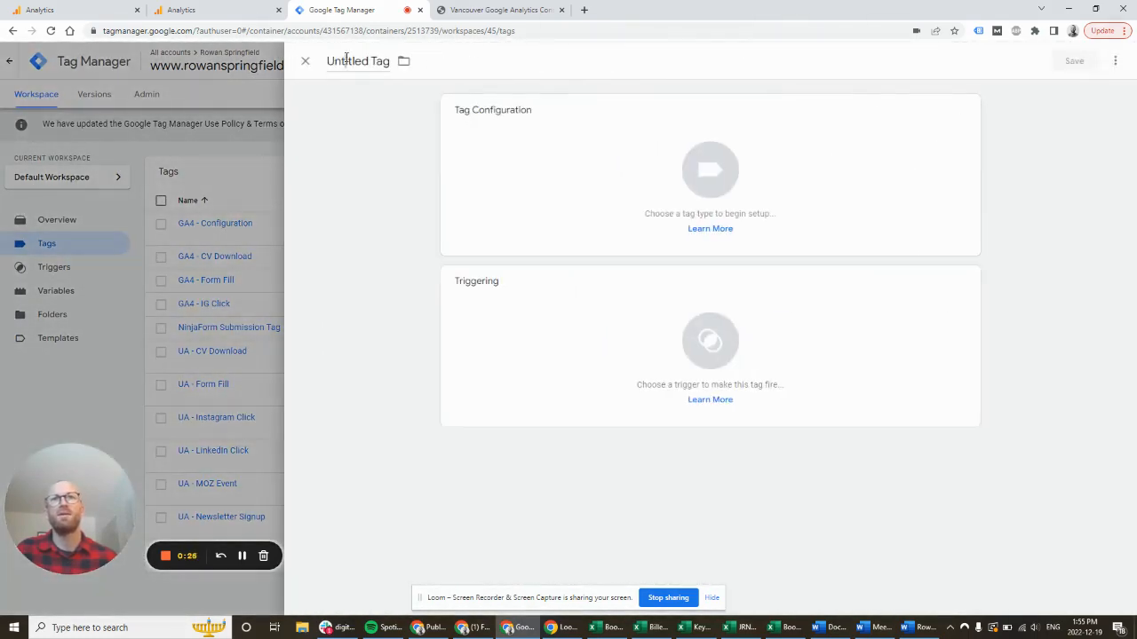
pyautogui.click(347, 59)
pyautogui.write('GA4 -')
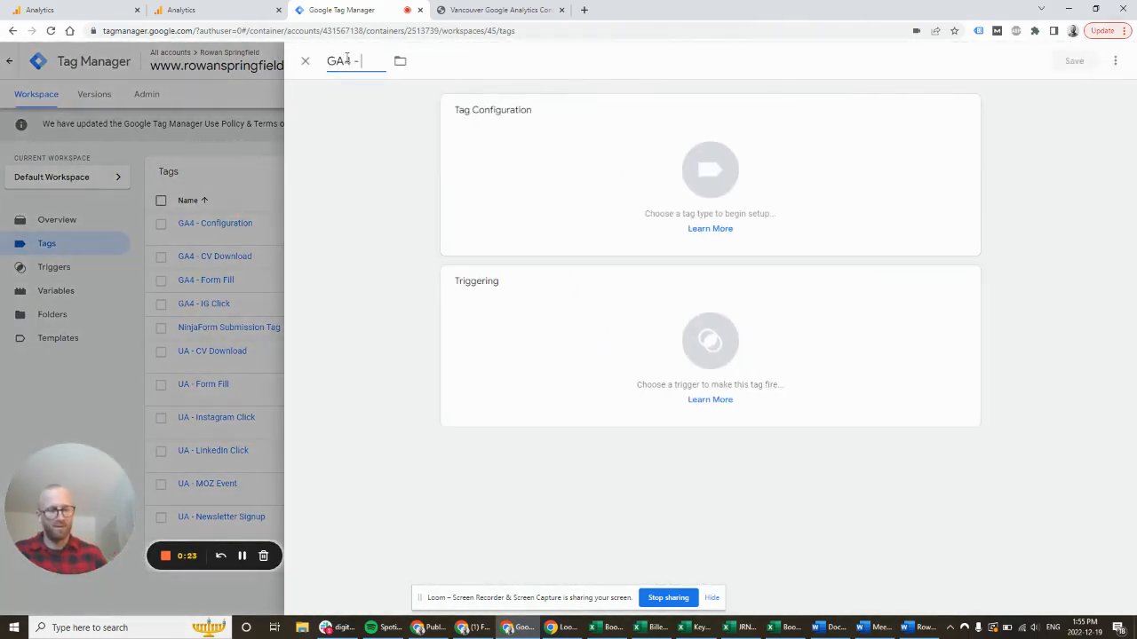
pyautogui.write(' LI Click')
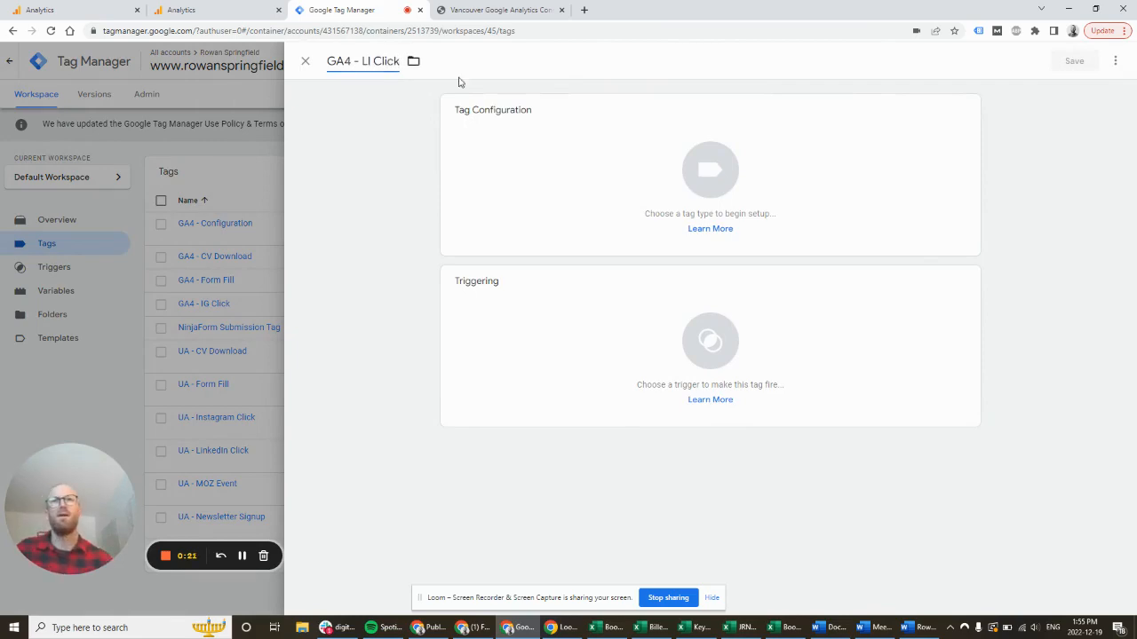
# - Configure the LinkedIn tag as a GA4 Event using the GA4 - Configuration tag and the event name li_click
pyautogui.click(584, 134)
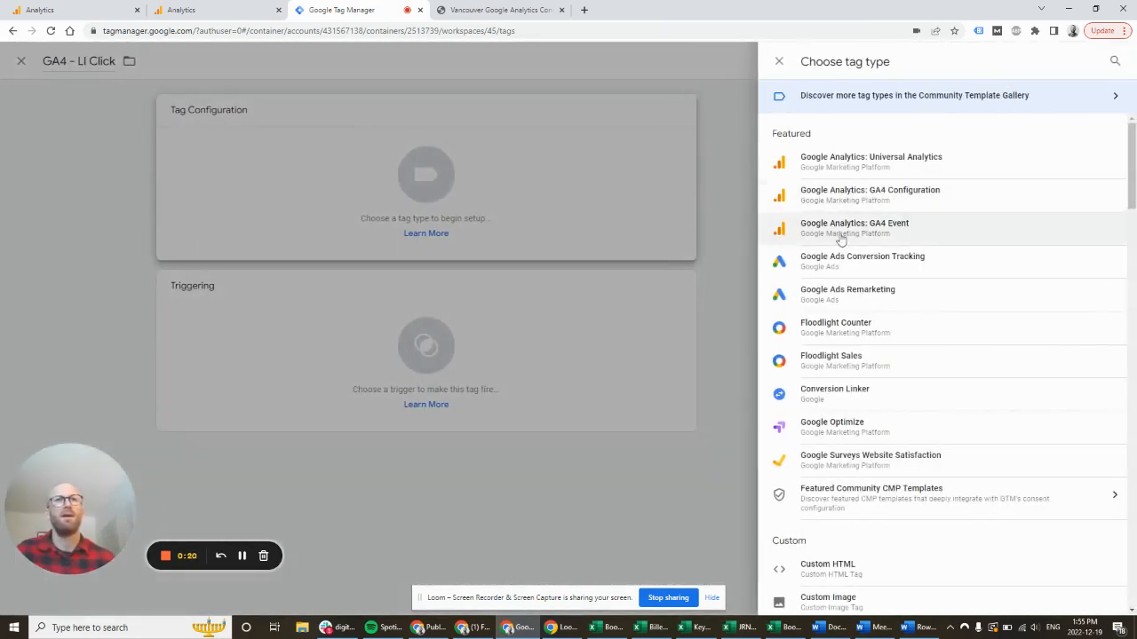
pyautogui.click(840, 229)
pyautogui.click(536, 232)
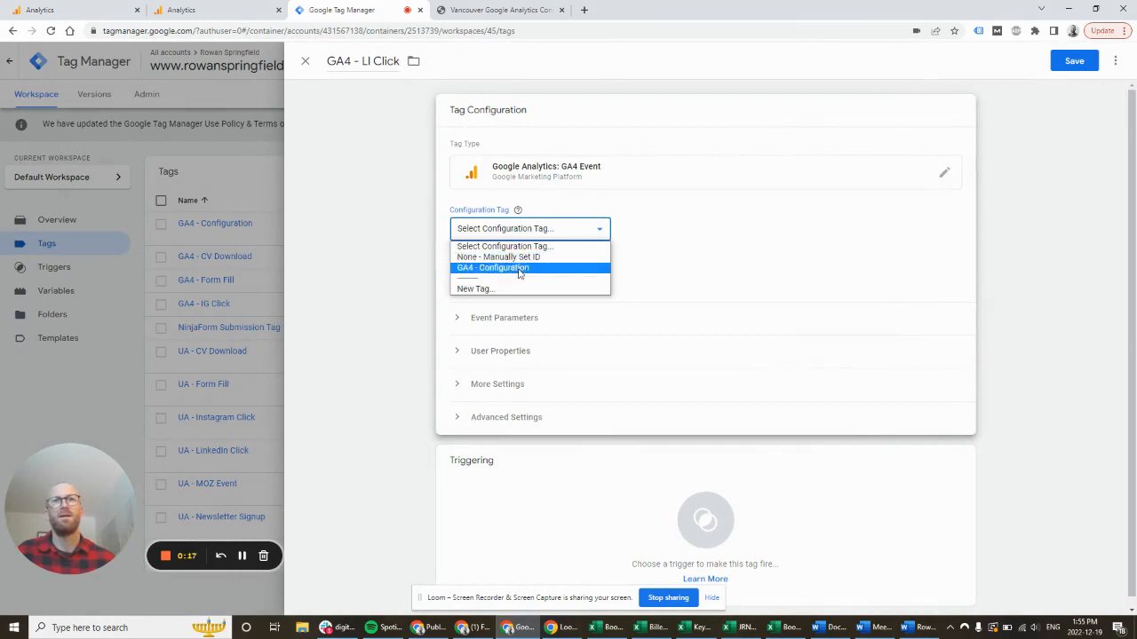
pyautogui.click(519, 268)
pyautogui.click(518, 271)
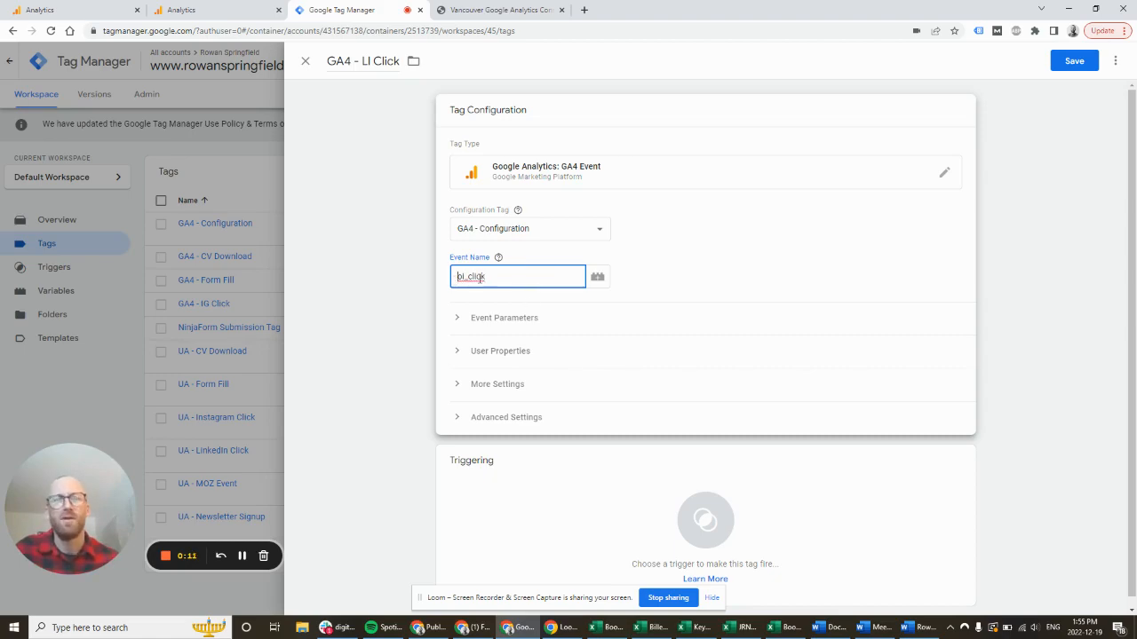
# - Set the LinkedIn tag to fire on the LinkedIn Click trigger and save it
pyautogui.click(495, 448)
pyautogui.click(515, 342)
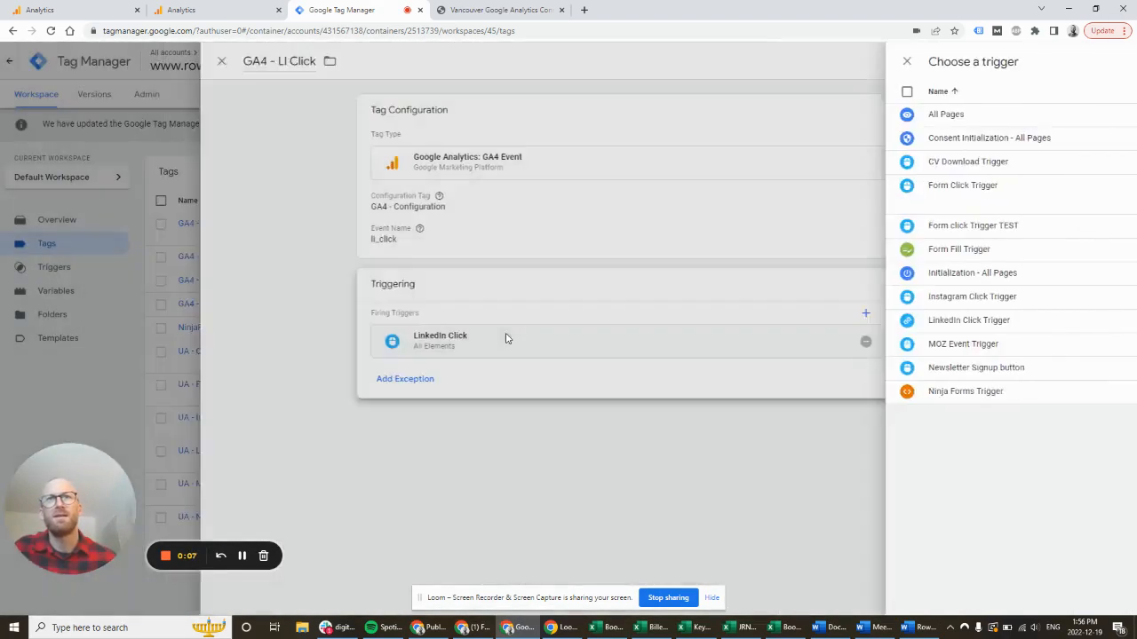
pyautogui.click(1075, 61)
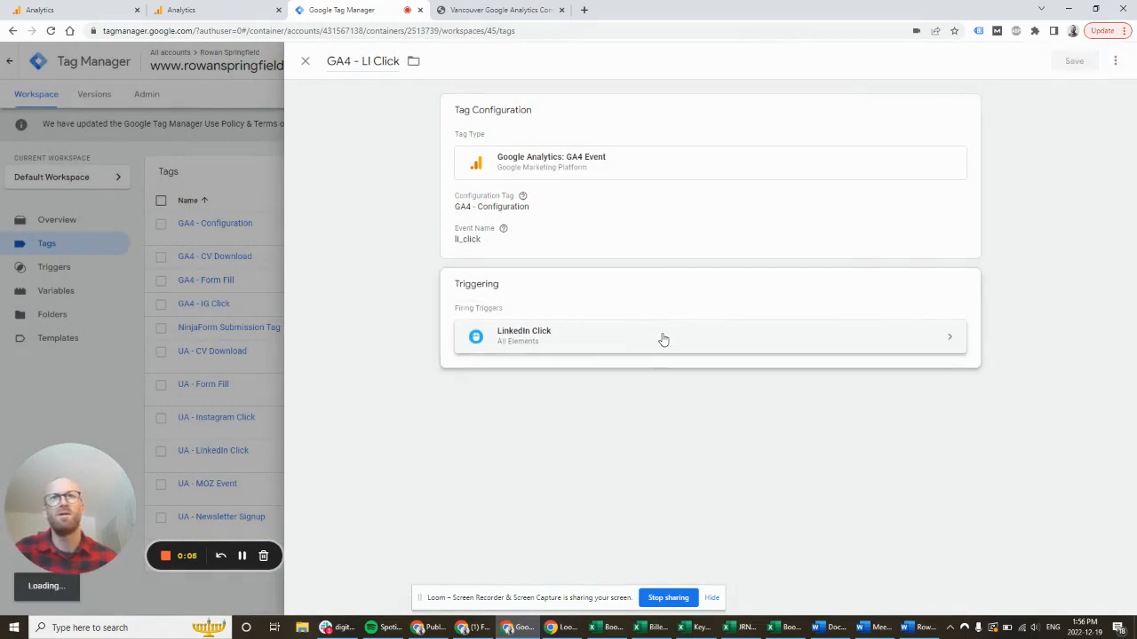
# - Open the submission form for publishing the workspace changes
pyautogui.scroll(-1, 611, 356)
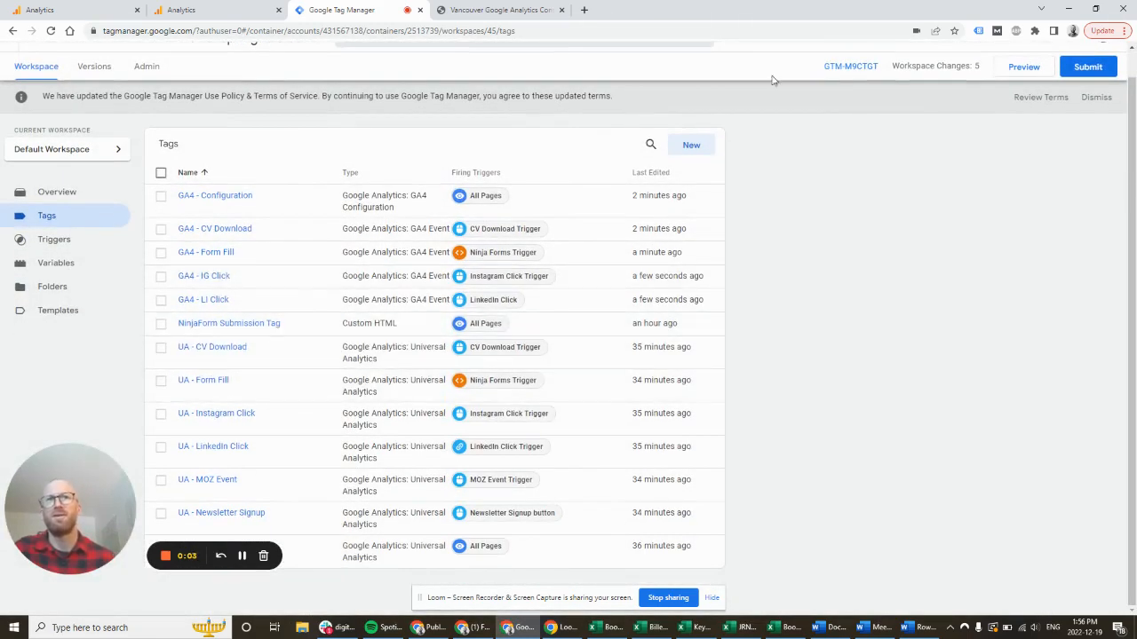
pyautogui.click(1088, 67)
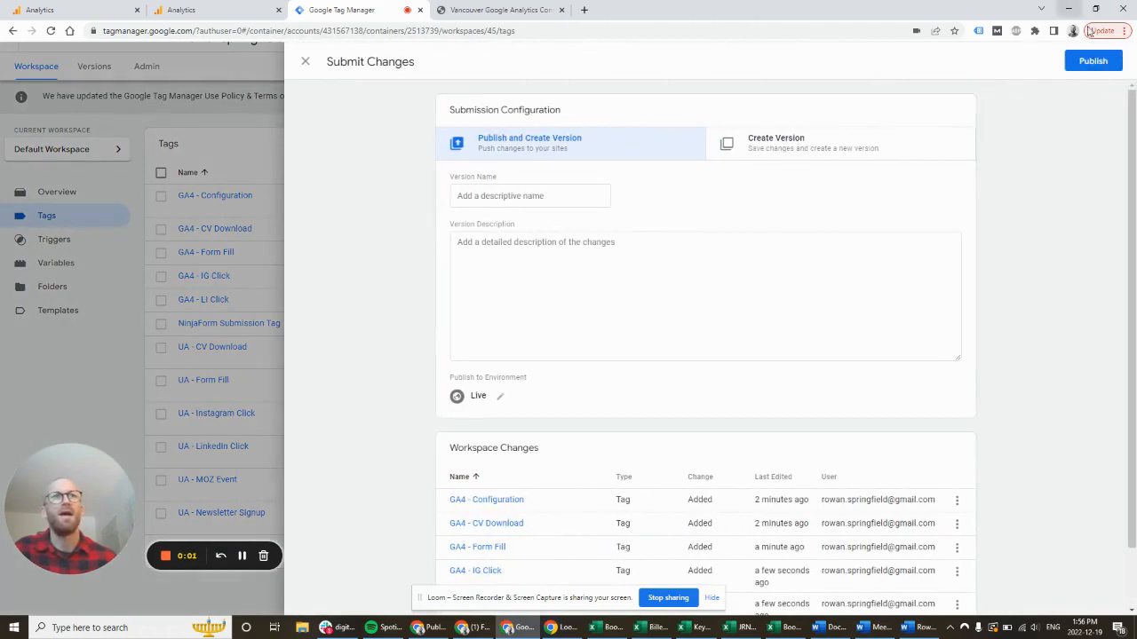